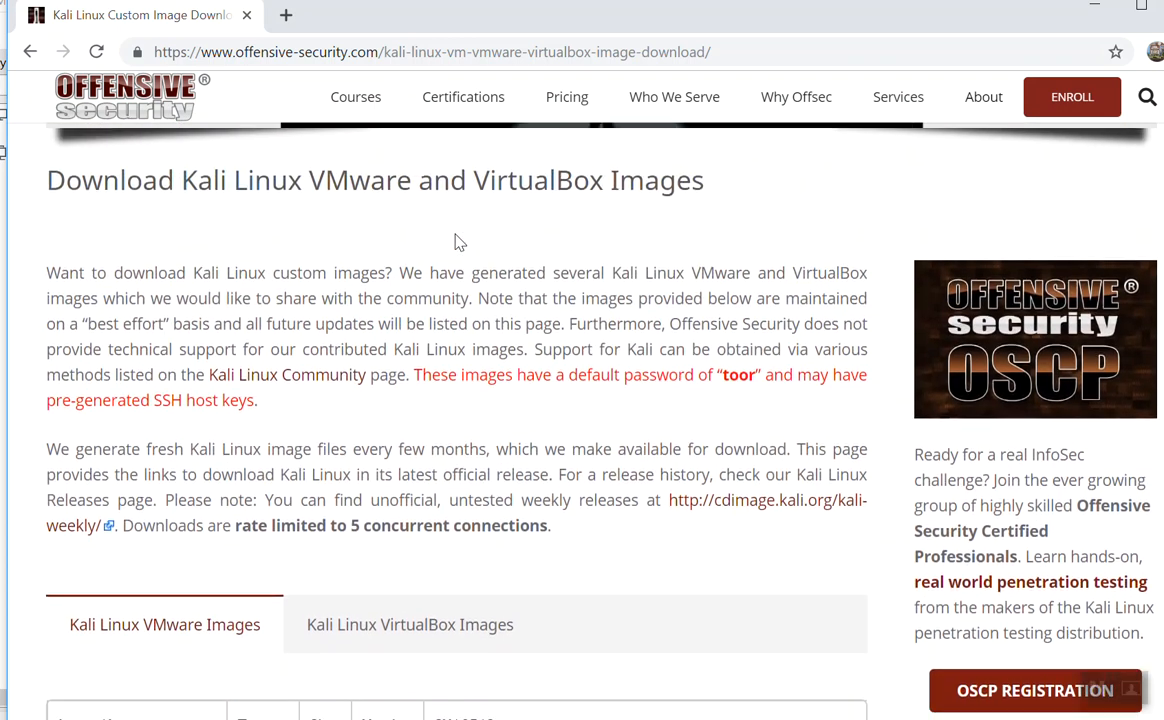
- Find the Kali Linux VMware image download table on the page and maximize the browser window
{"action": "scroll", "coordinate": [455, 241], "scroll_direction": "down", "scroll_amount": 3}
{"action": "scroll", "coordinate": [455, 245], "scroll_direction": "down", "scroll_amount": 3}
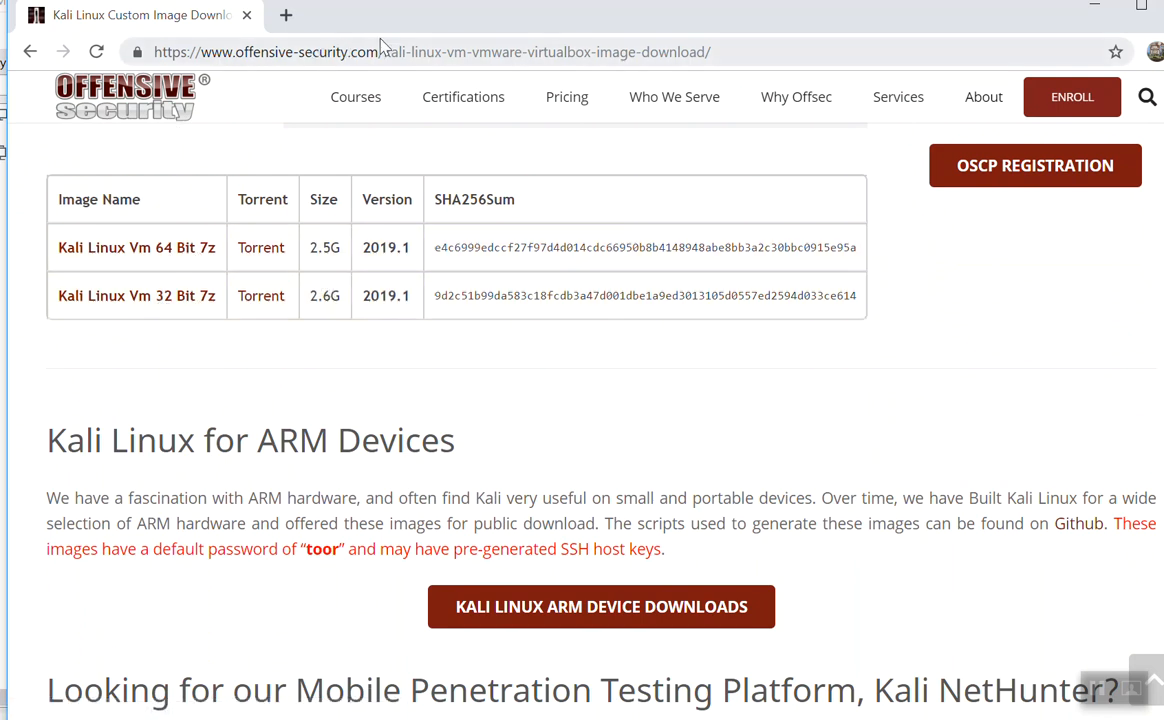
{"action": "left_click_drag", "start_coordinate": [536, 19], "coordinate": [553, 0]}
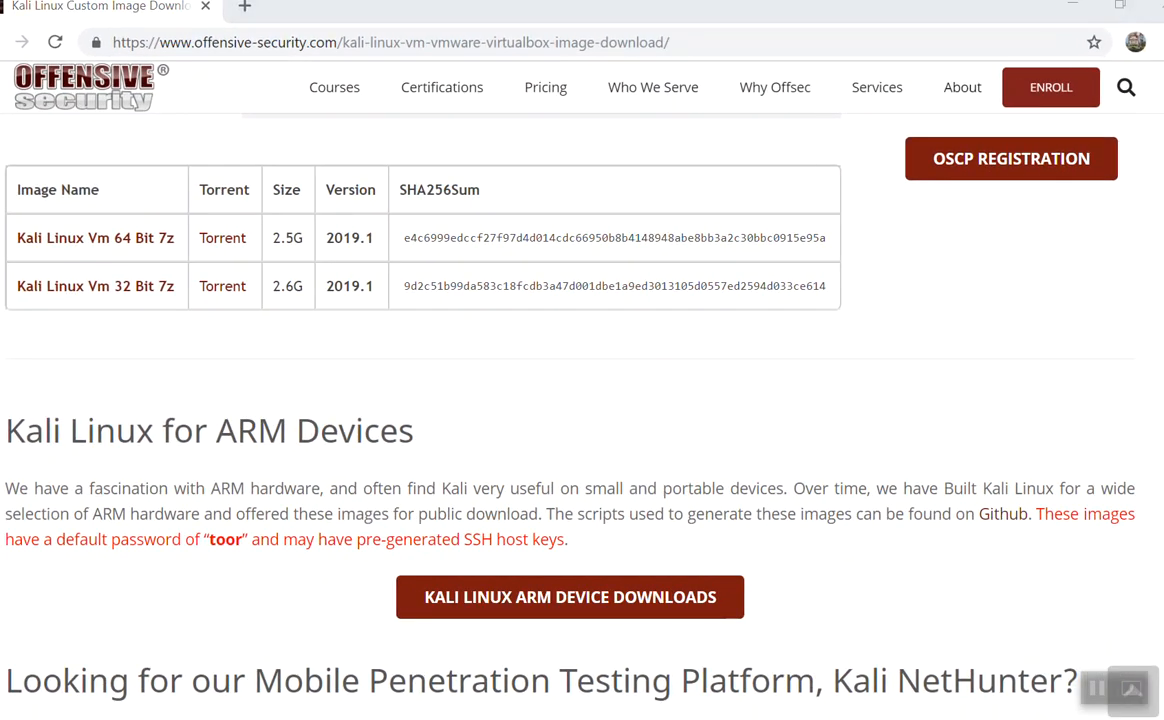
{"action": "key", "text": "super"}
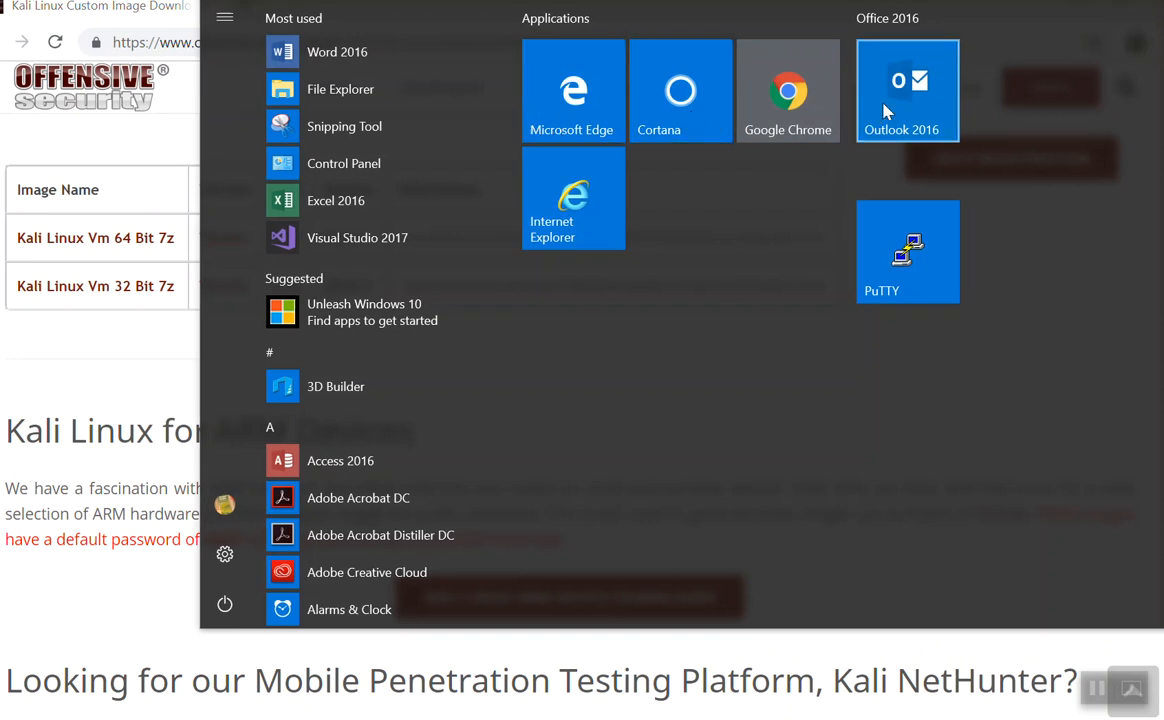
{"action": "left_click", "coordinate": [140, 134]}
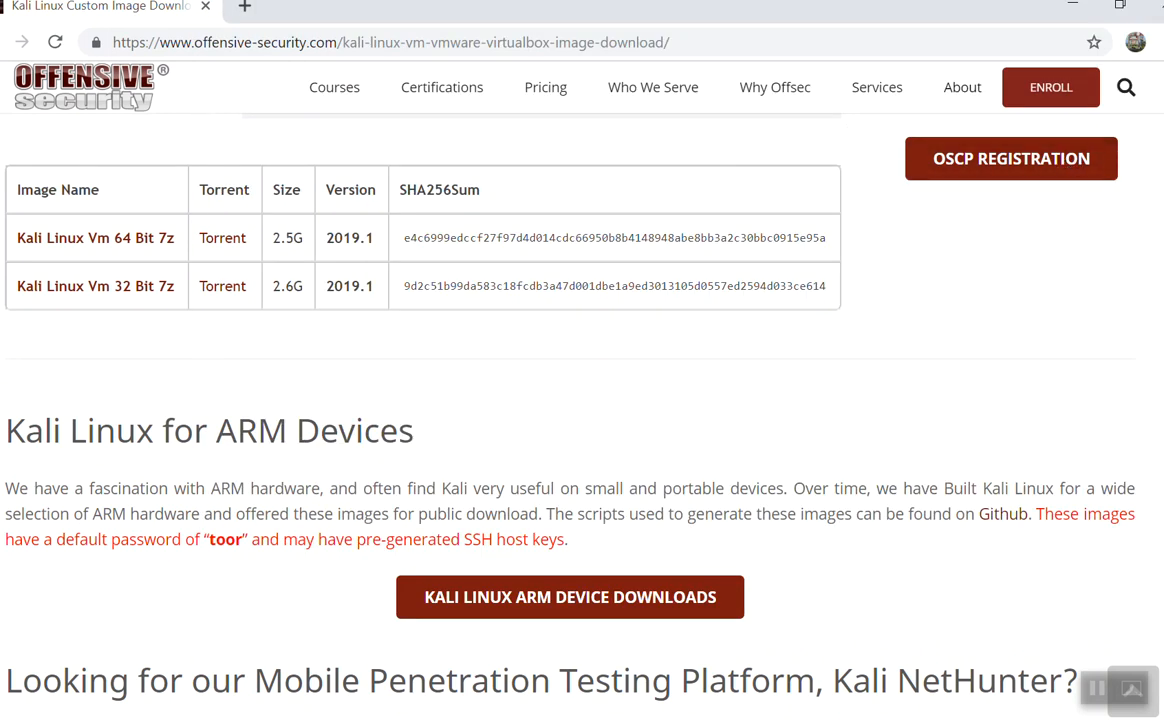
{"action": "key", "text": "super"}
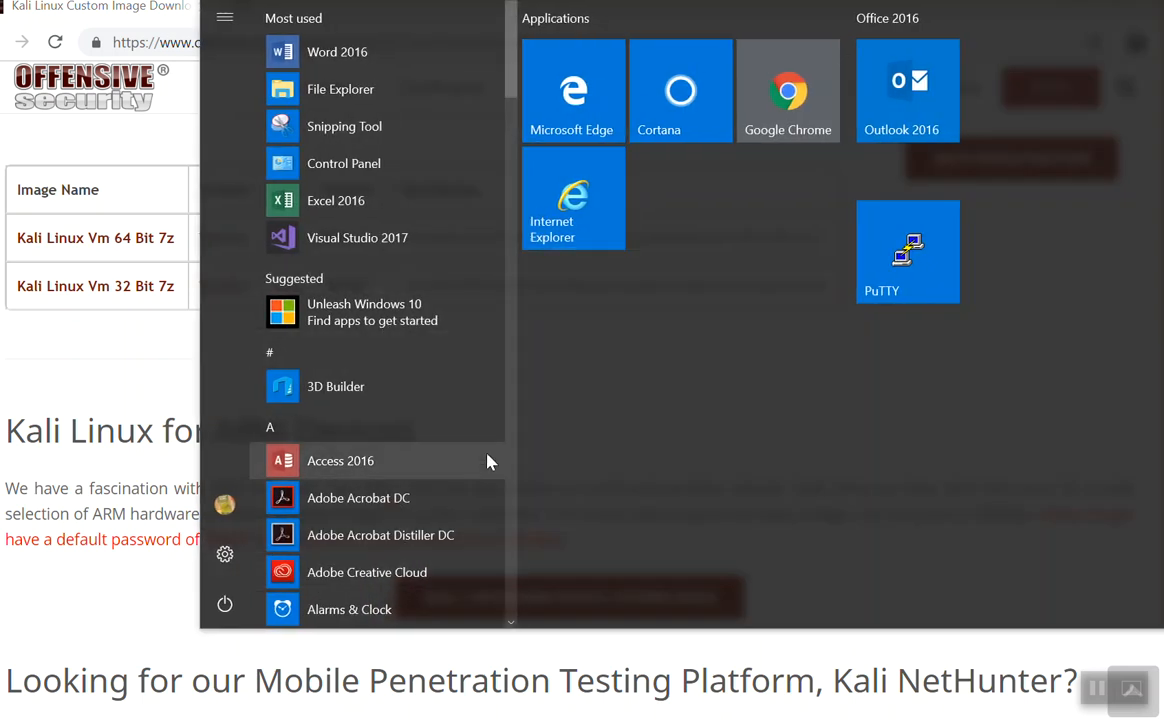
{"action": "scroll", "coordinate": [507, 293], "scroll_direction": "down", "scroll_amount": 10}
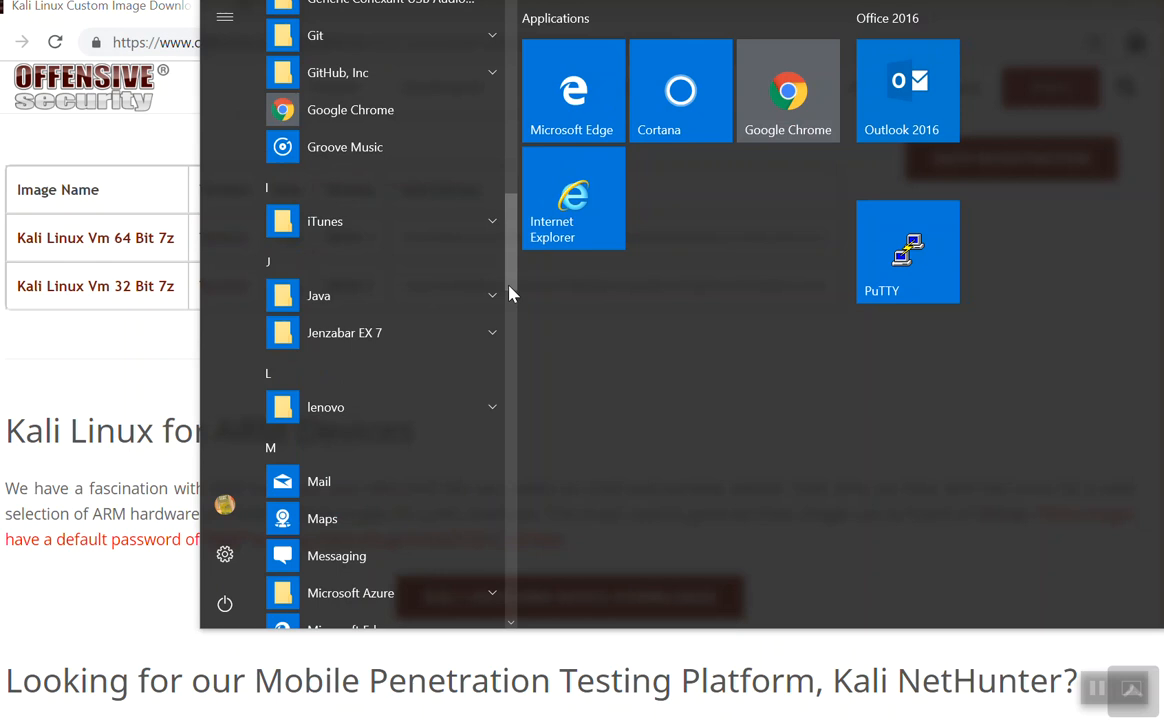
- Open the C:\Users folder from the Windows search
{"action": "left_click", "coordinate": [1161, 49]}
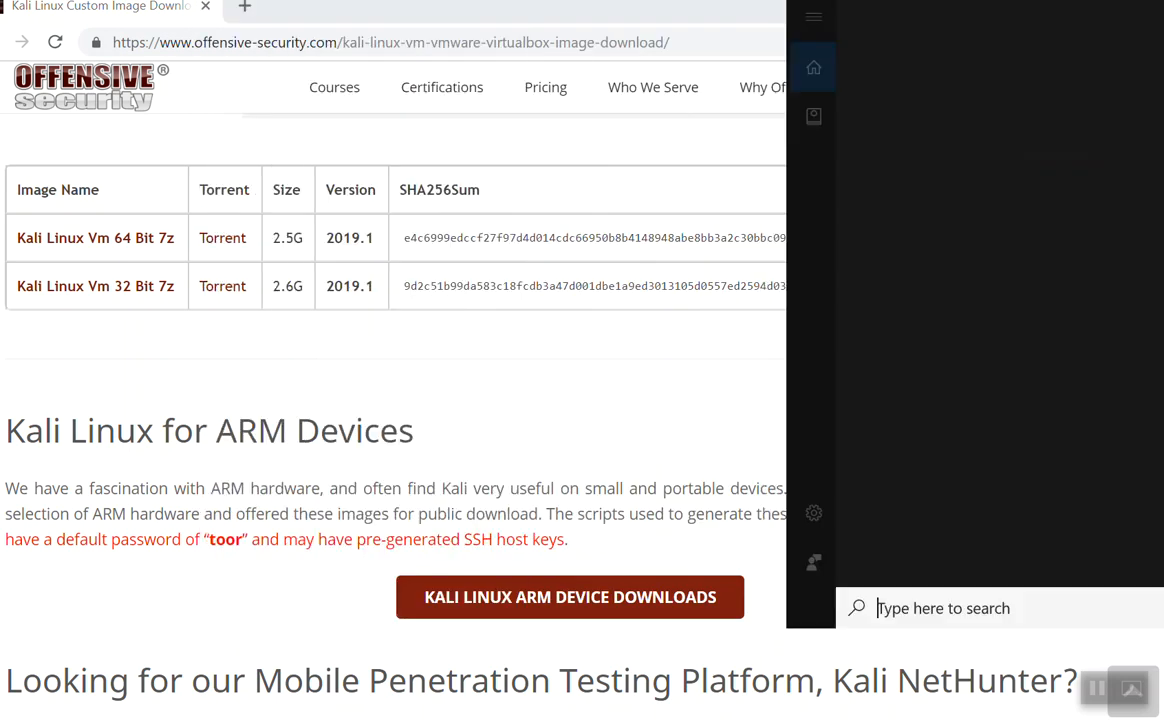
{"action": "type", "text": "c:"}
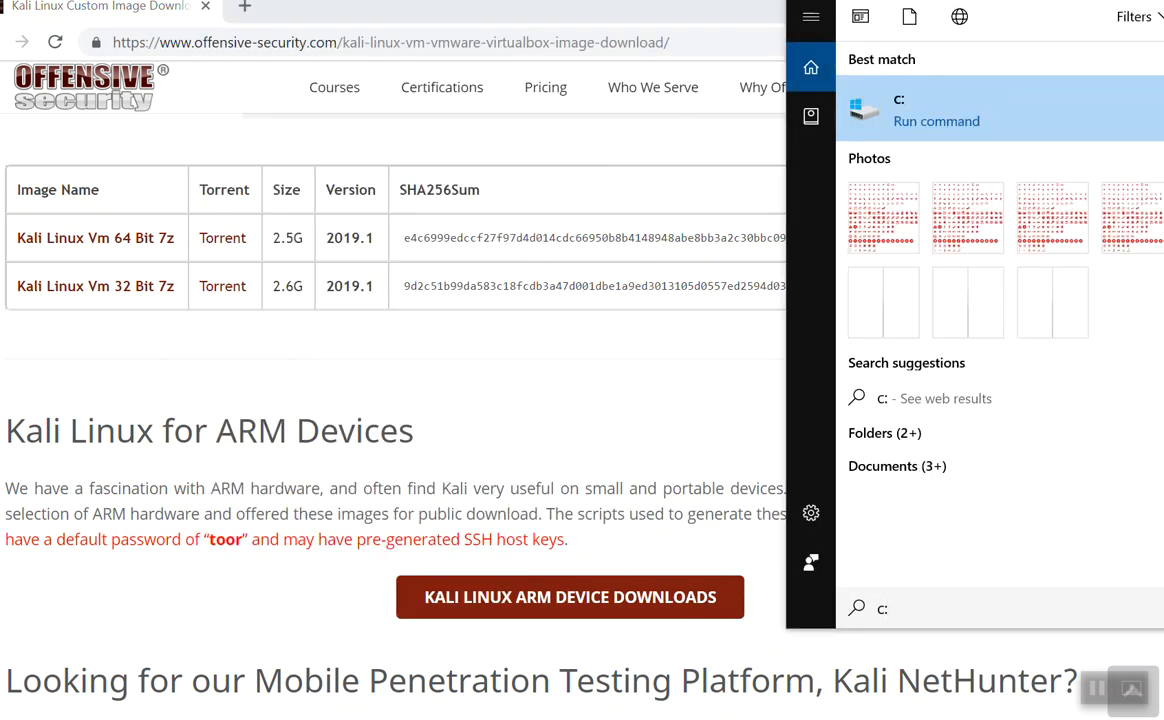
{"action": "type", "text": "\\user"}
{"action": "key", "text": "Return"}
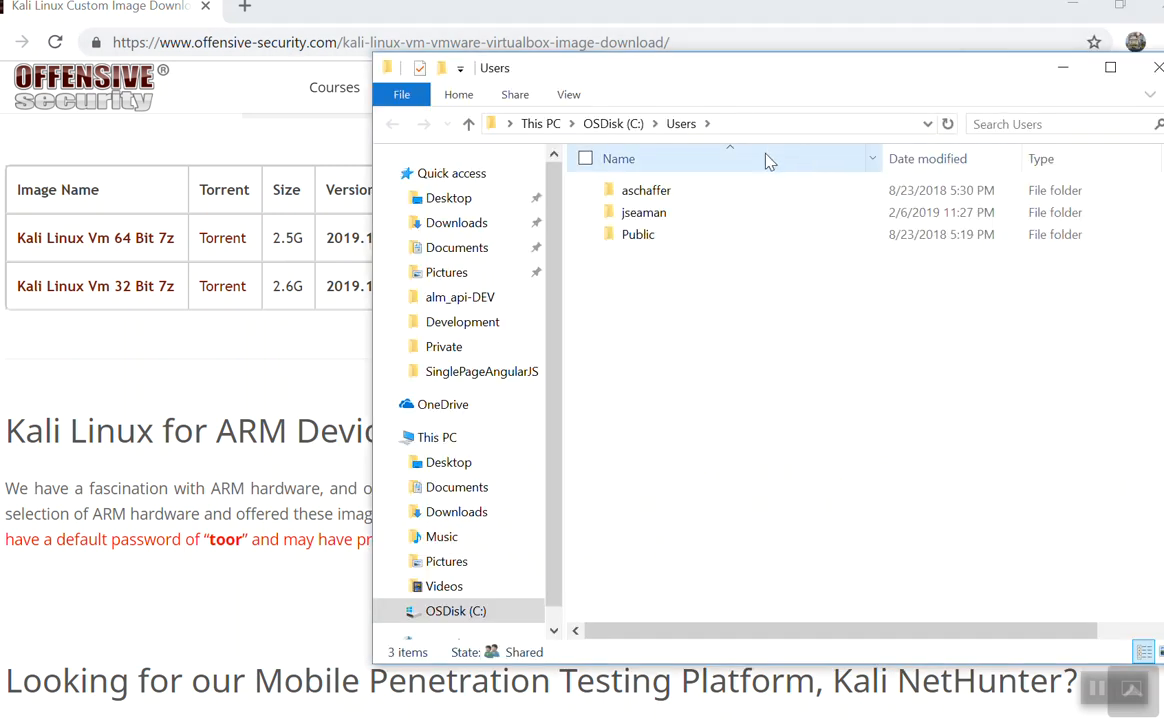
- Open the Downloads folder in the personal user profile and sort its files by date modified, newest first
{"action": "left_click", "coordinate": [692, 217]}
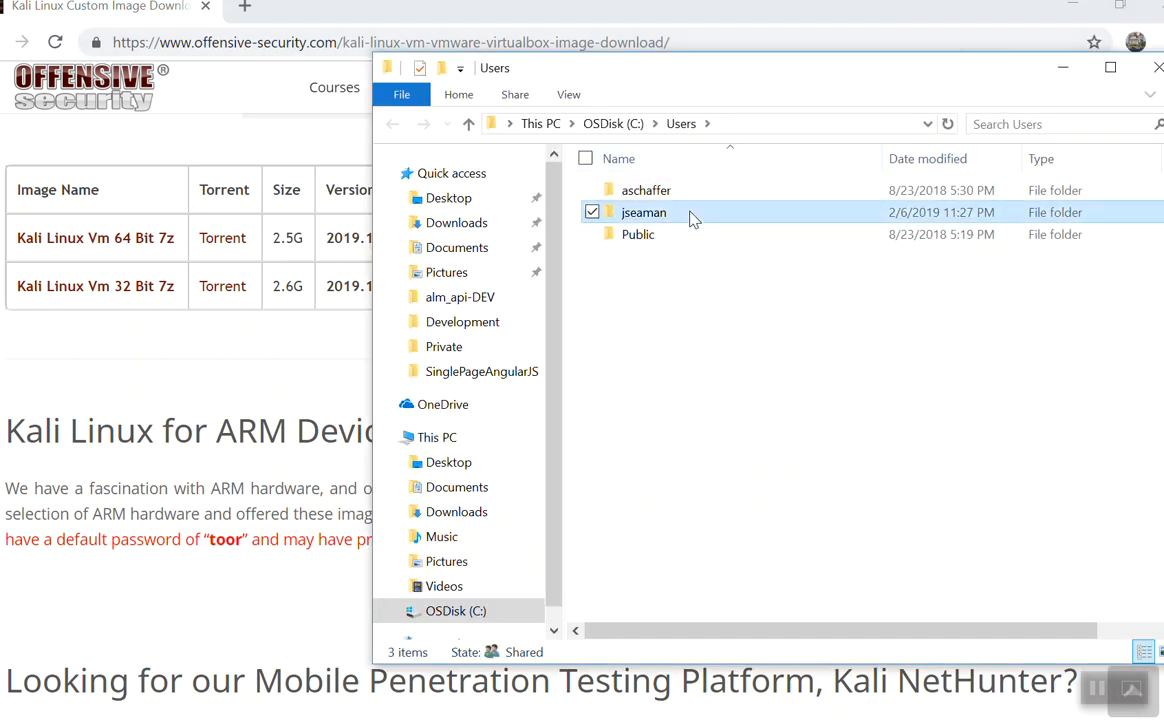
{"action": "double_click", "coordinate": [692, 217]}
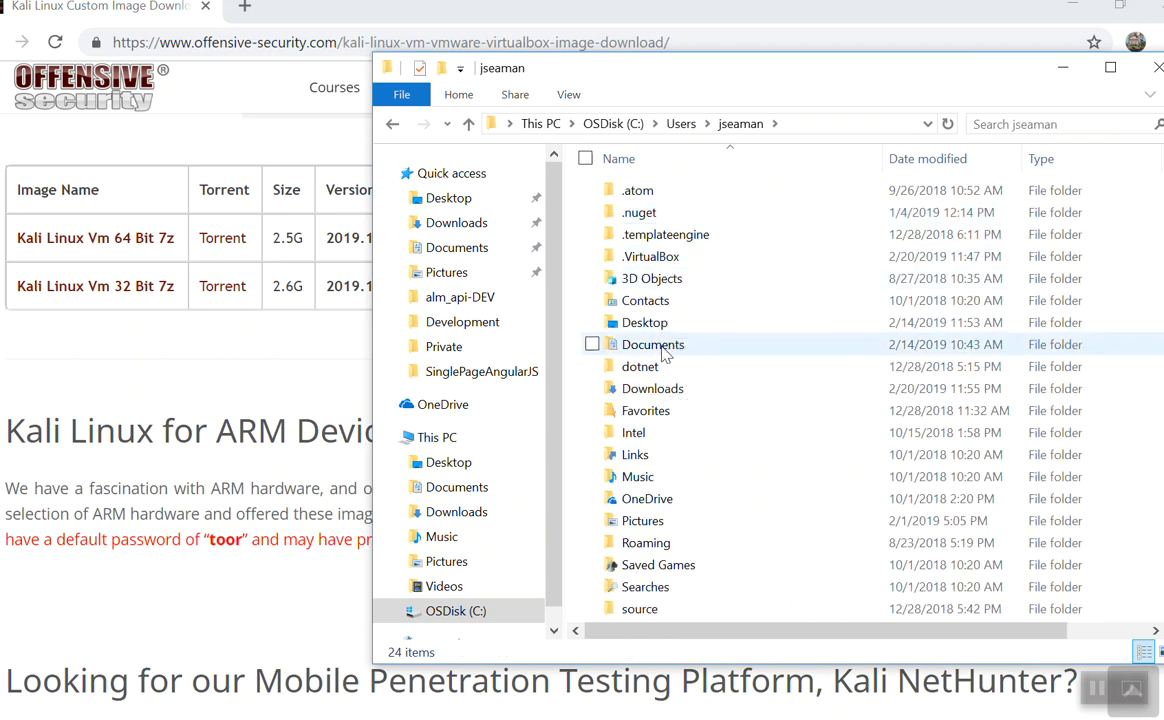
{"action": "double_click", "coordinate": [662, 390]}
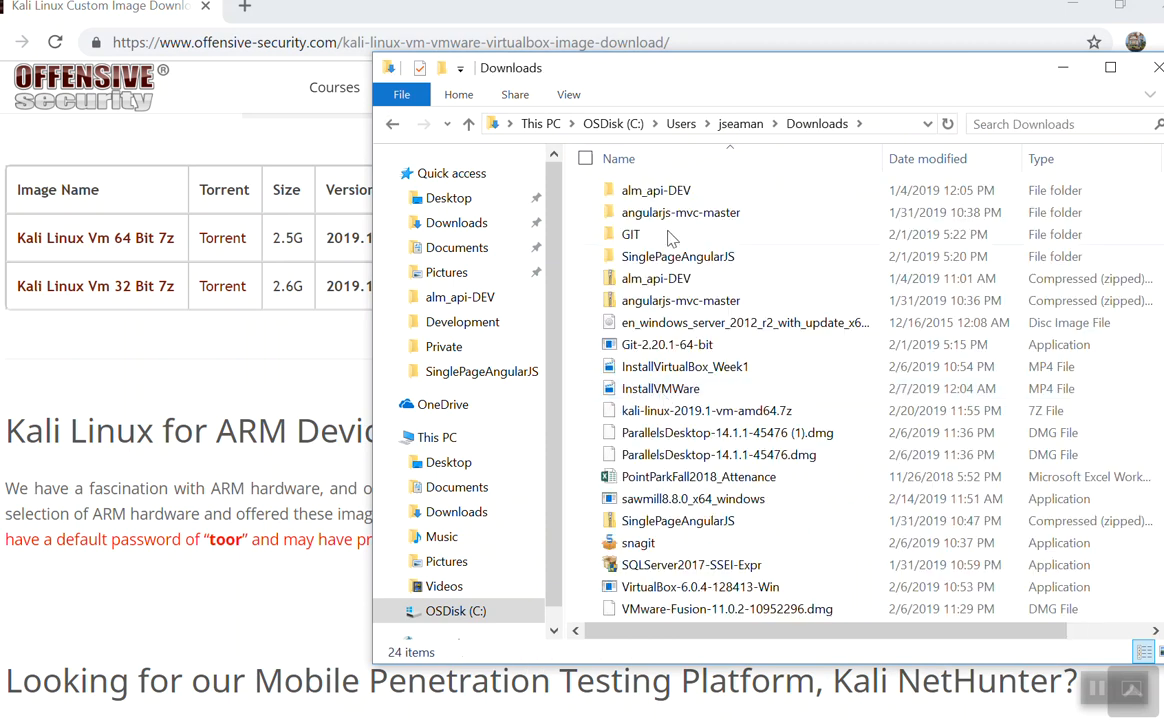
{"action": "left_click", "coordinate": [909, 162]}
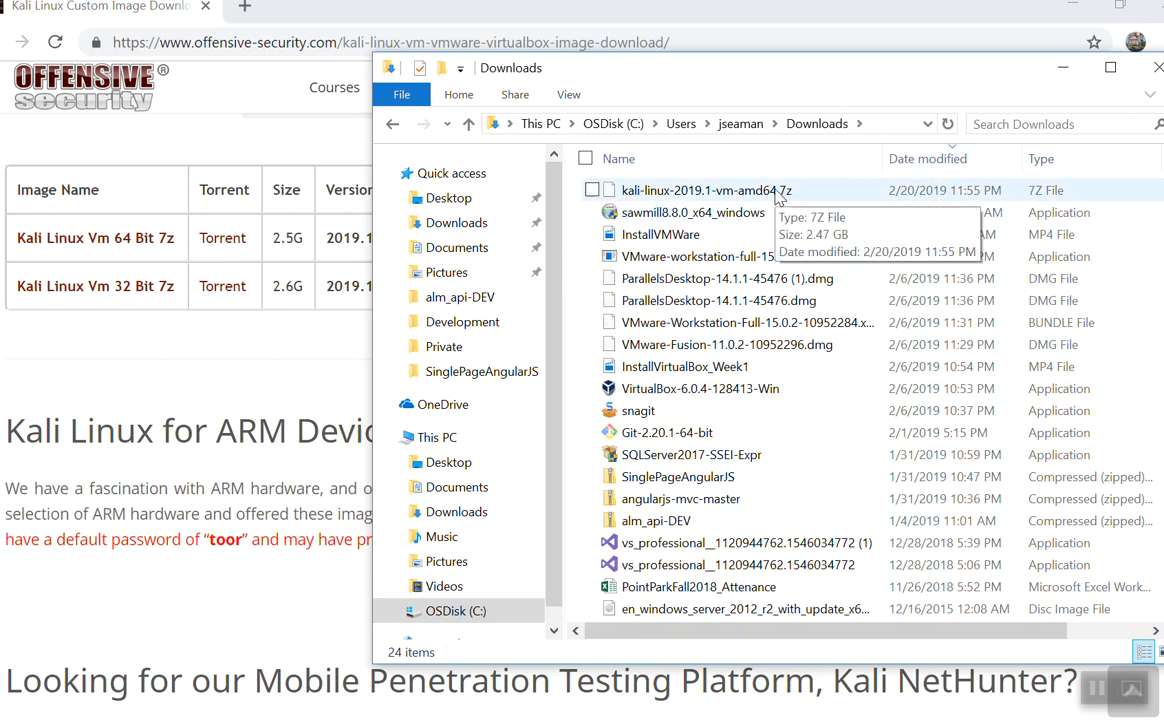
- Look for an extract option for kali-linux-2019.1-vm-amd64.7z, try to open the archive, and dismiss the app chooser
{"action": "left_click", "coordinate": [779, 197]}
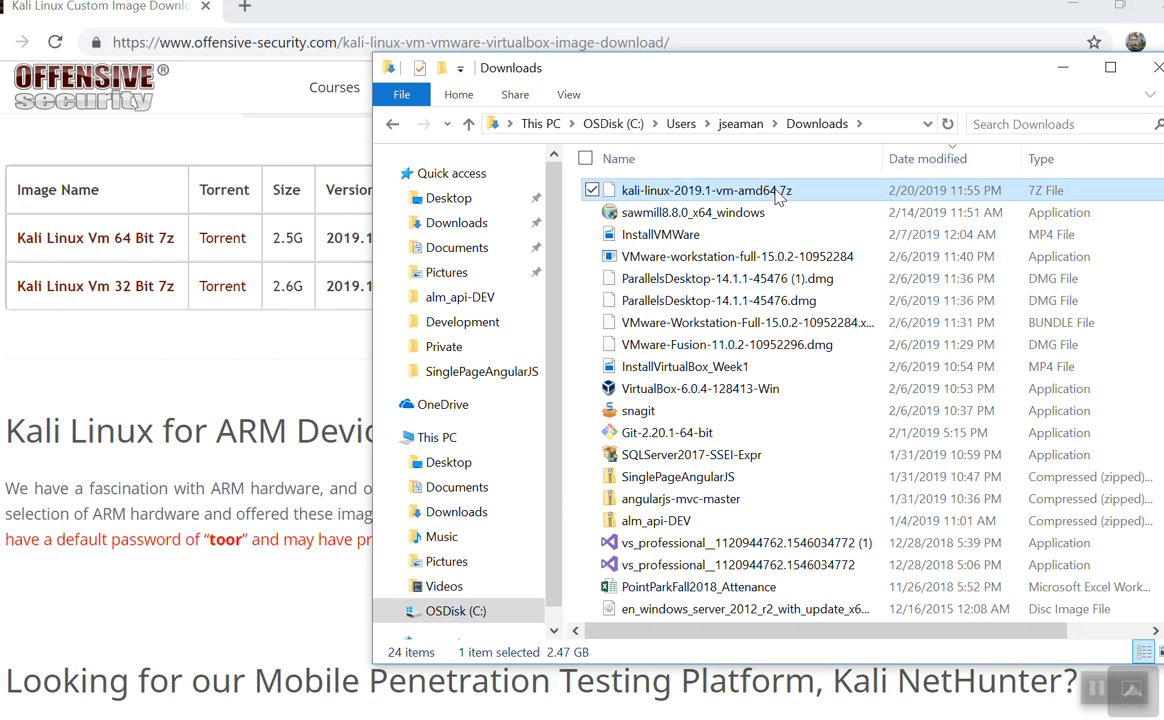
{"action": "right_click", "coordinate": [779, 197]}
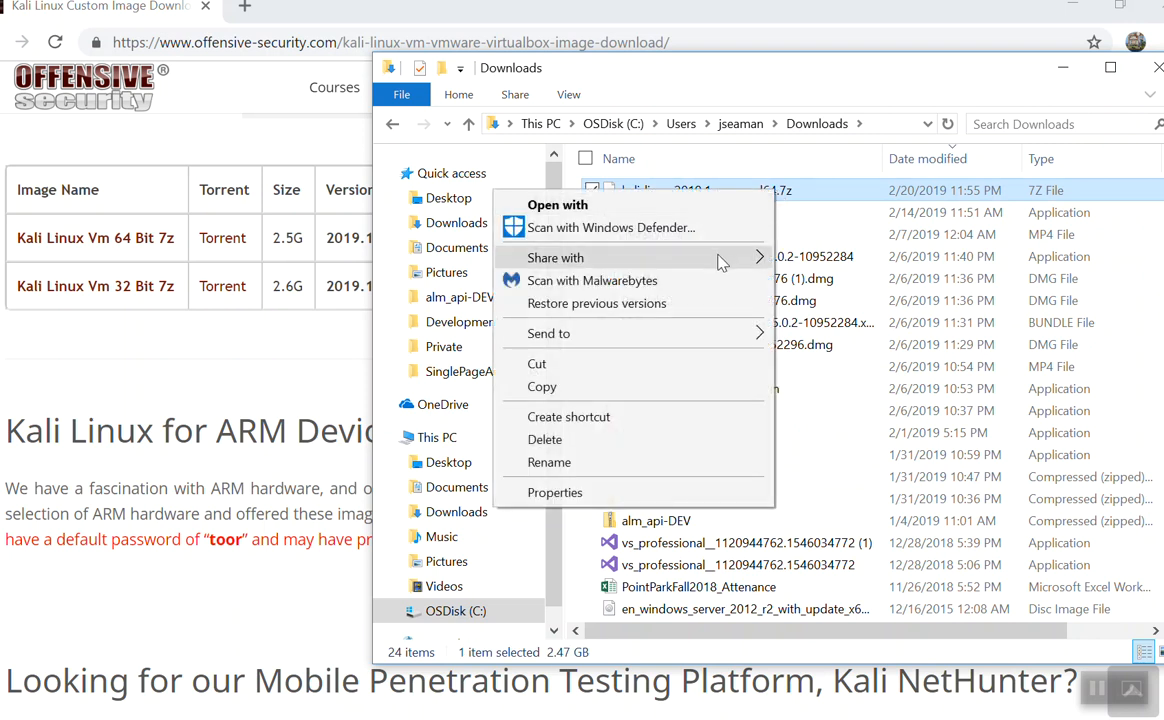
{"action": "mouse_move", "coordinate": [697, 344]}
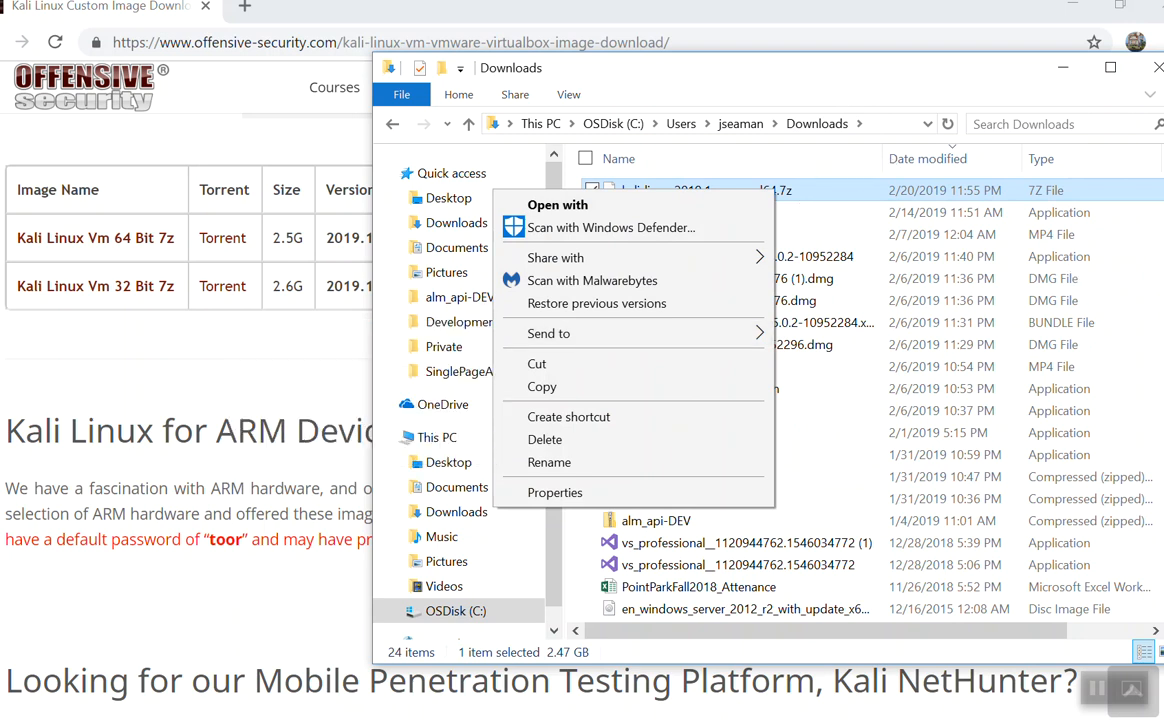
{"action": "key", "text": "alt+Tab"}
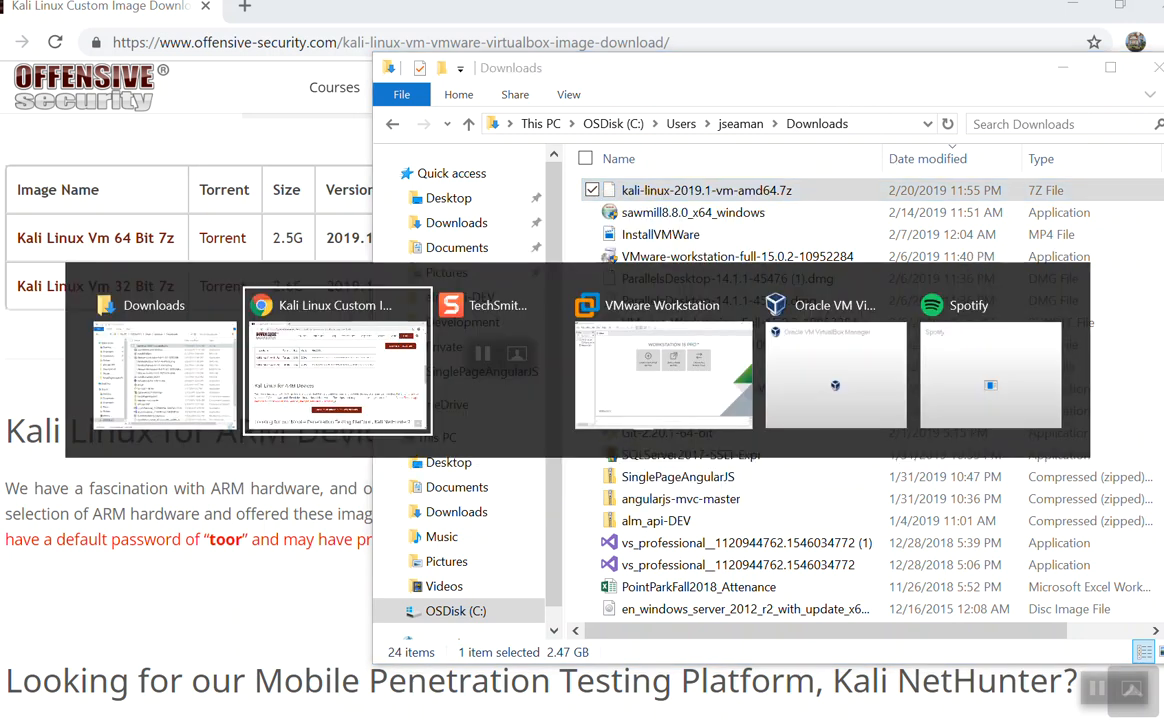
{"action": "key", "text": "alt+Tab"}
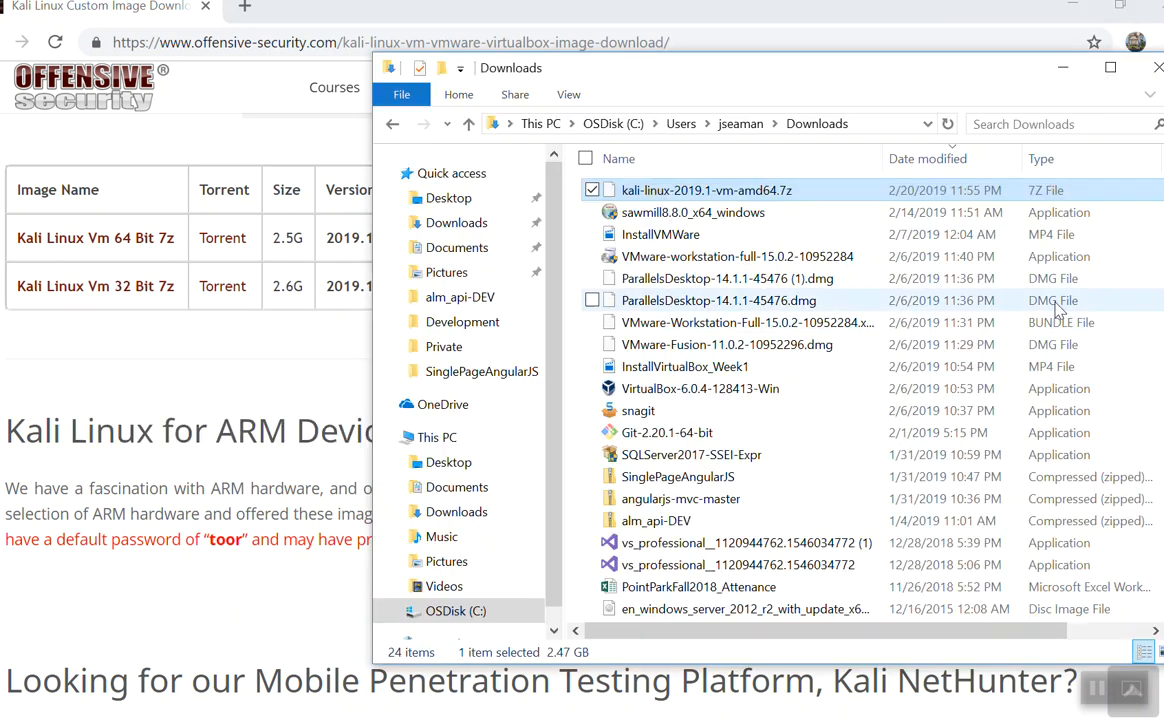
{"action": "double_click", "coordinate": [840, 200]}
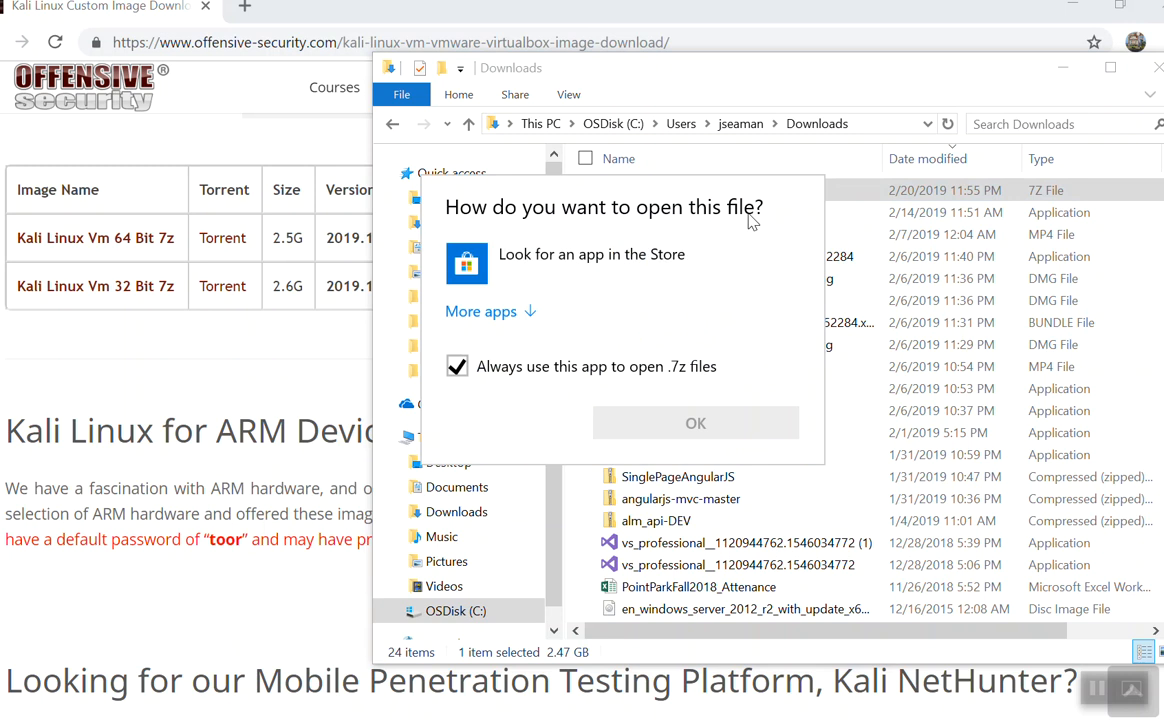
{"action": "left_click", "coordinate": [809, 60]}
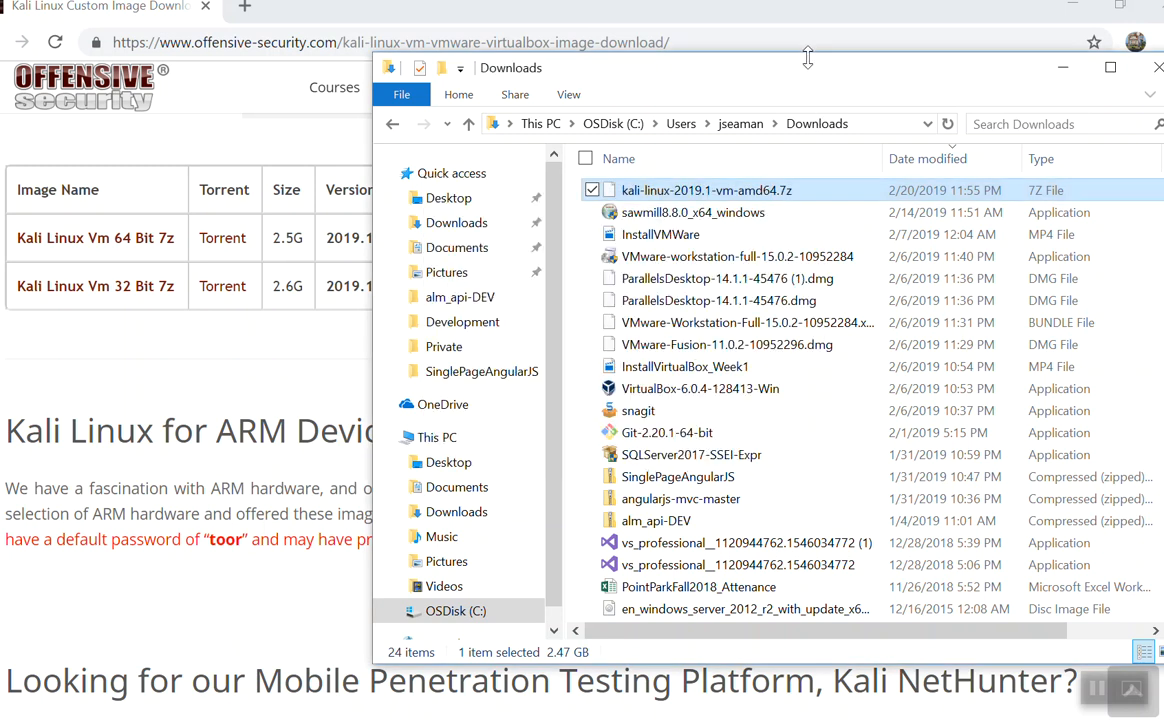
- Minimize the browser window to bring the Downloads folder back into view
{"action": "right_click", "coordinate": [766, 205]}
{"action": "key", "text": "super"}
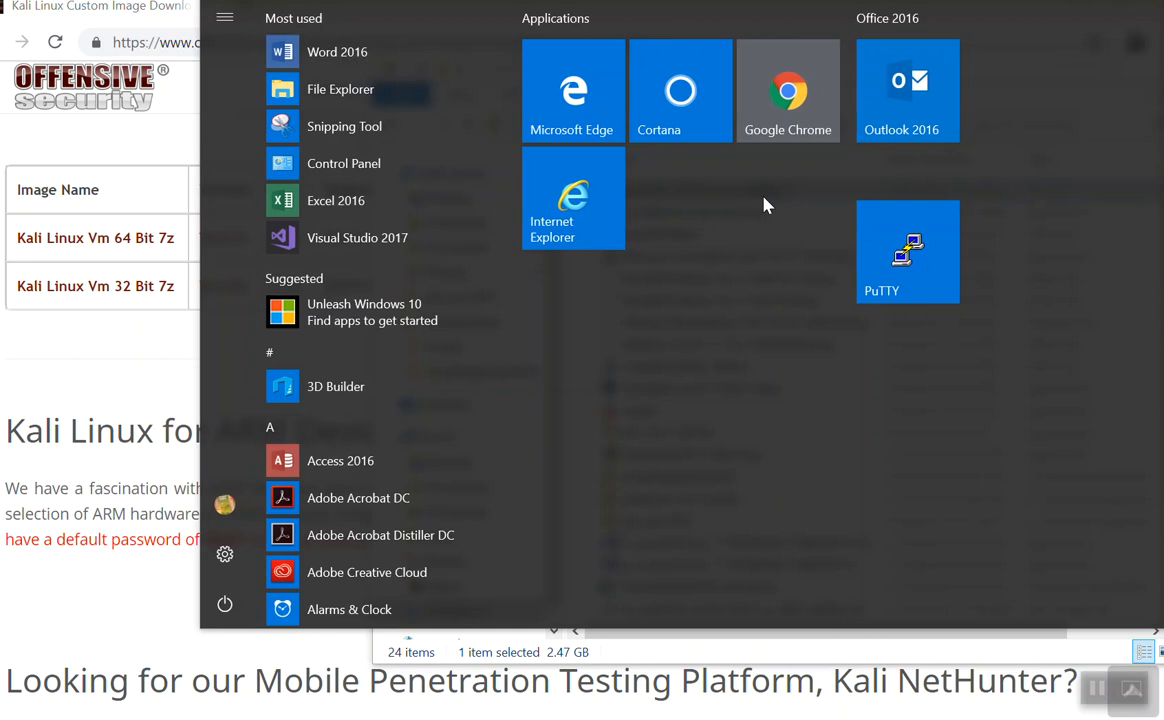
{"action": "left_click", "coordinate": [180, 350]}
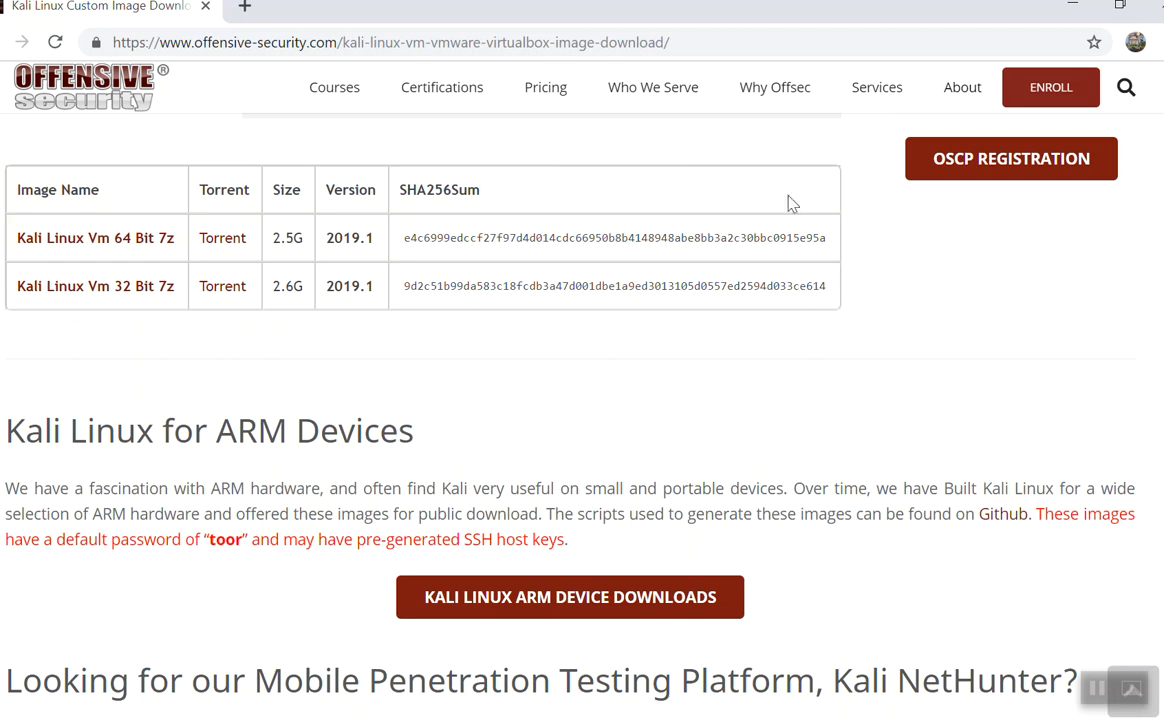
{"action": "left_click", "coordinate": [1075, 8]}
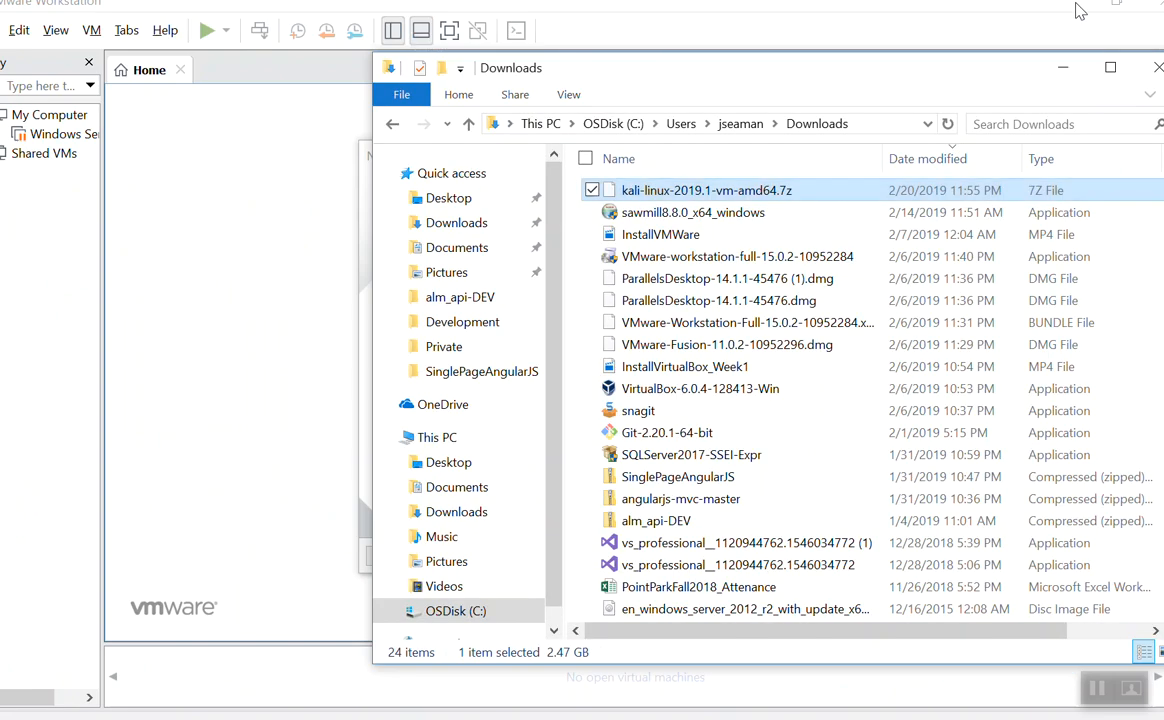
- Check the available actions for the Kali Linux archive, including sharing, and reopen the Downloads folder from its parent
{"action": "right_click", "coordinate": [851, 197]}
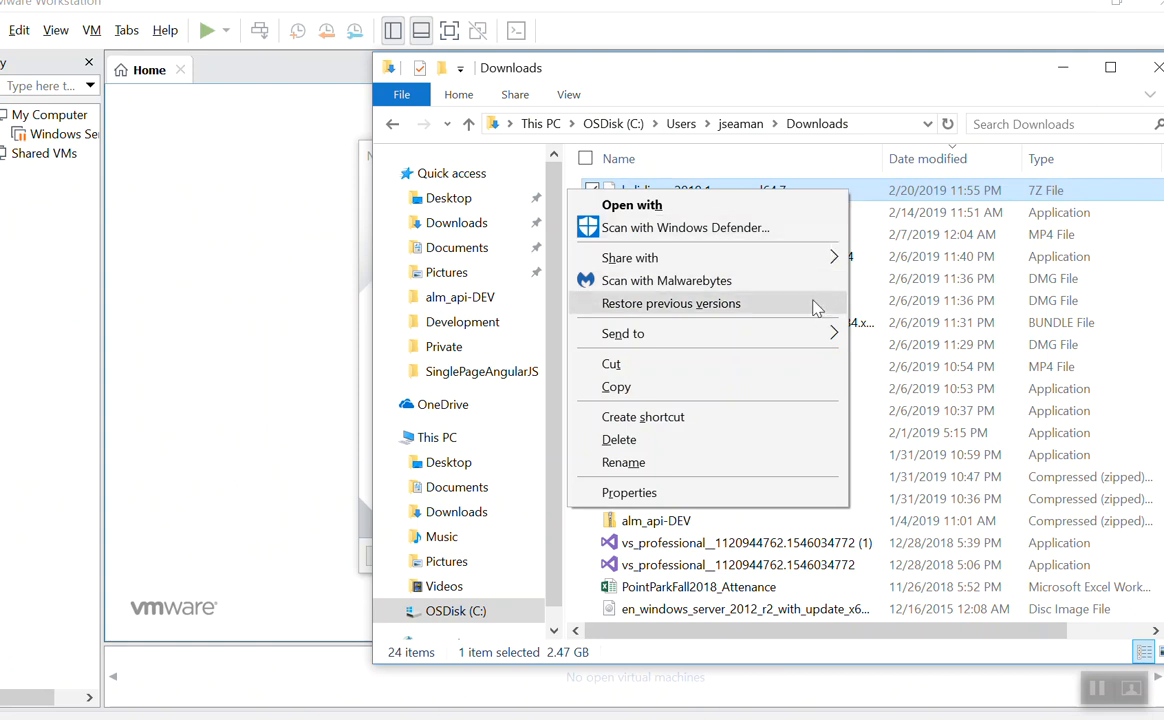
{"action": "mouse_move", "coordinate": [824, 261]}
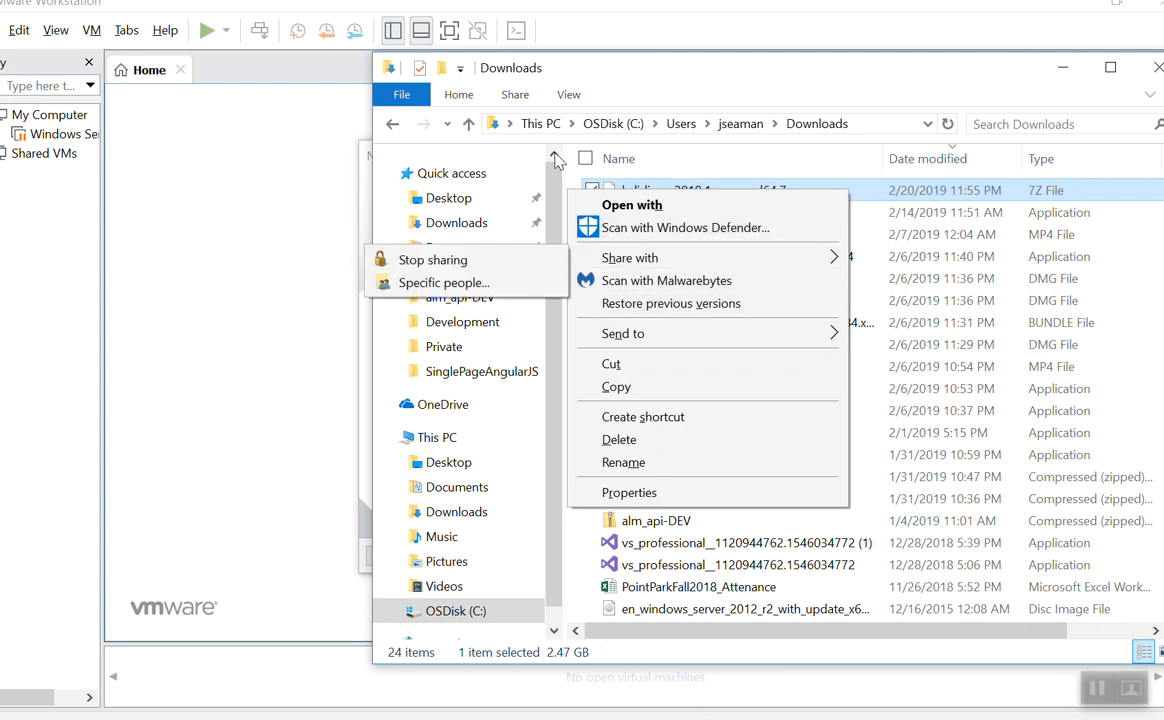
{"action": "left_click", "coordinate": [394, 128]}
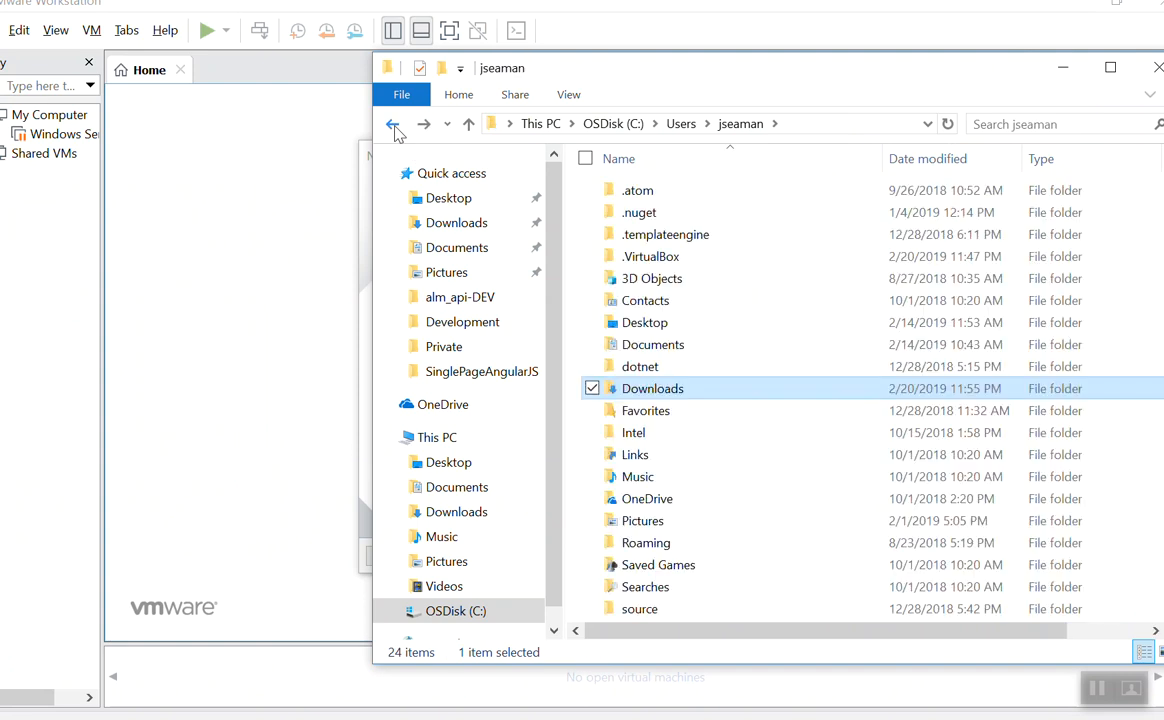
{"action": "double_click", "coordinate": [668, 392]}
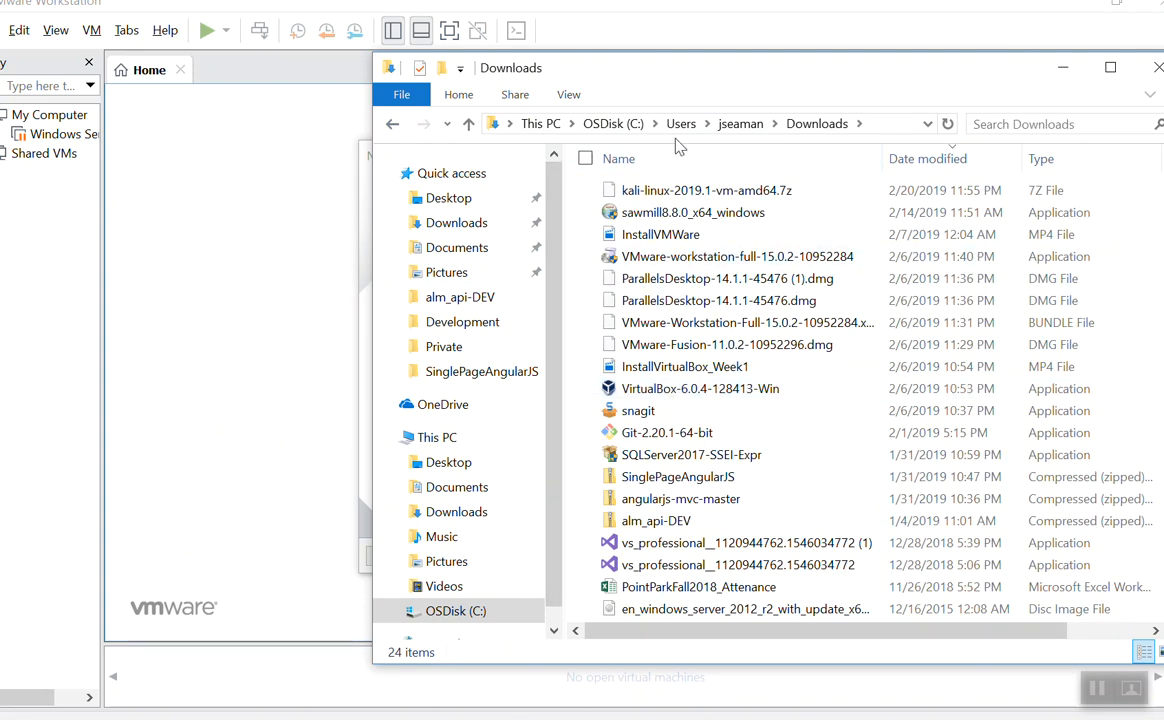
- Maximize the Downloads window and show the actions available for kali-linux-2019.1-vm-amd64.7z
{"action": "left_click_drag", "start_coordinate": [780, 78], "coordinate": [602, 69]}
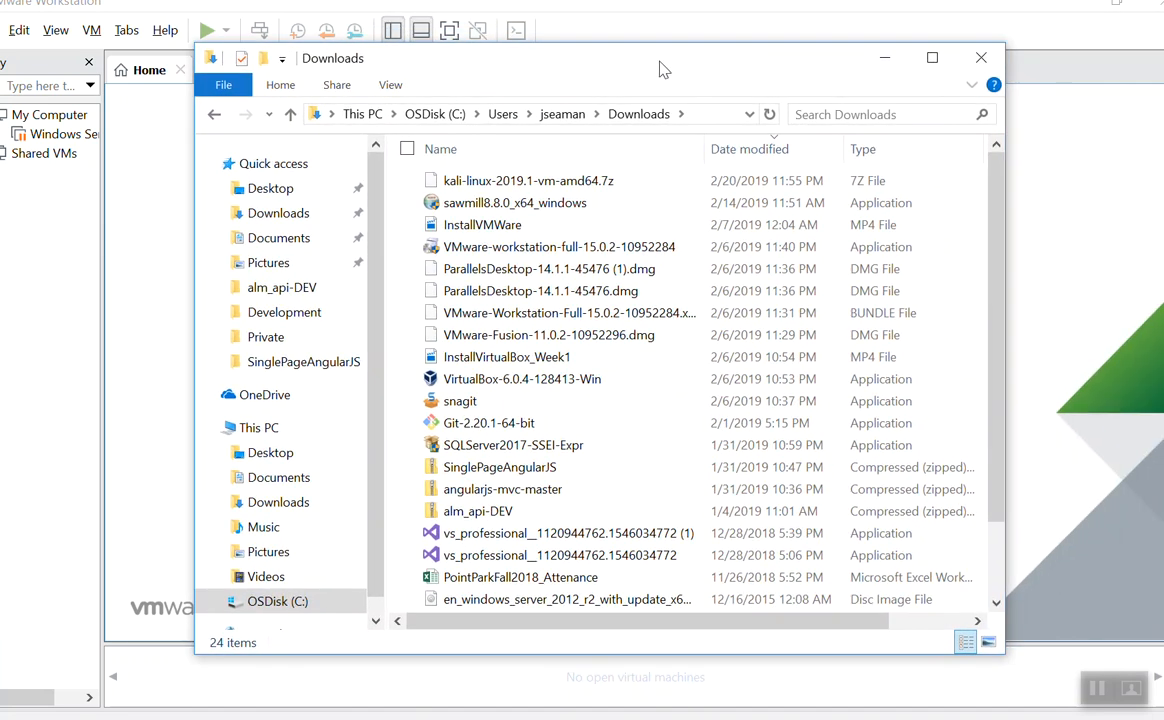
{"action": "left_click", "coordinate": [931, 57]}
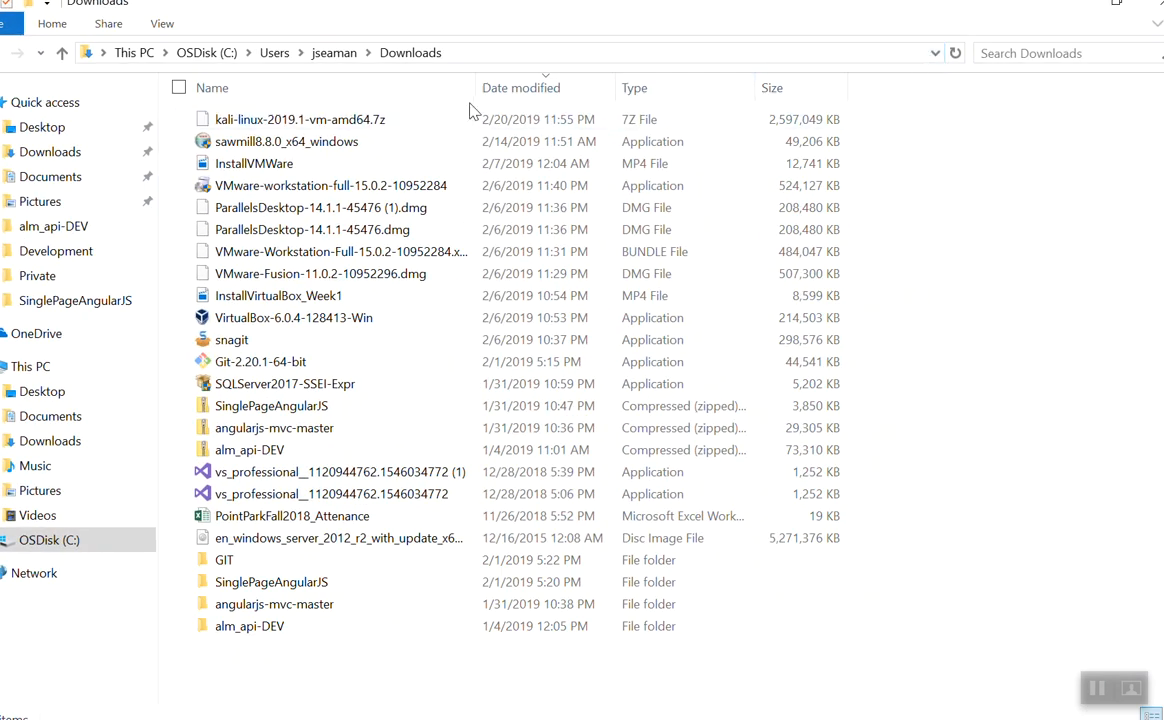
{"action": "left_click", "coordinate": [348, 121]}
{"action": "right_click", "coordinate": [348, 123]}
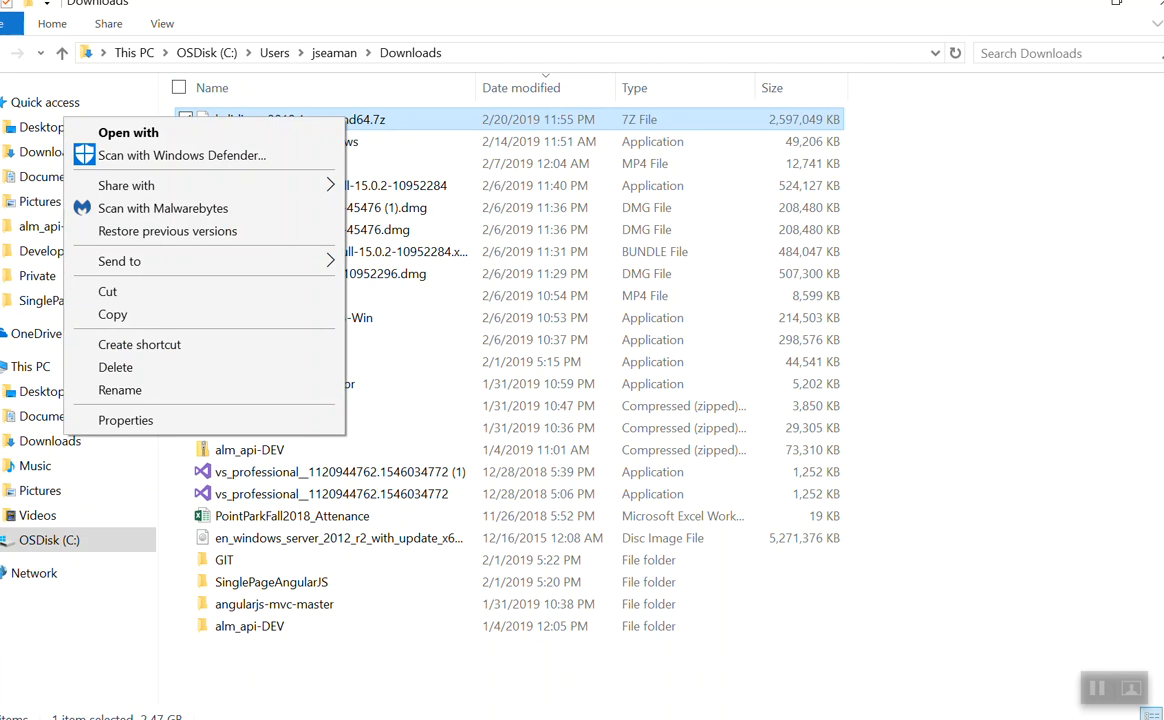
- Search Windows for 7zip to check for an installed extraction program, and clear the query
{"action": "left_click", "coordinate": [1162, 52]}
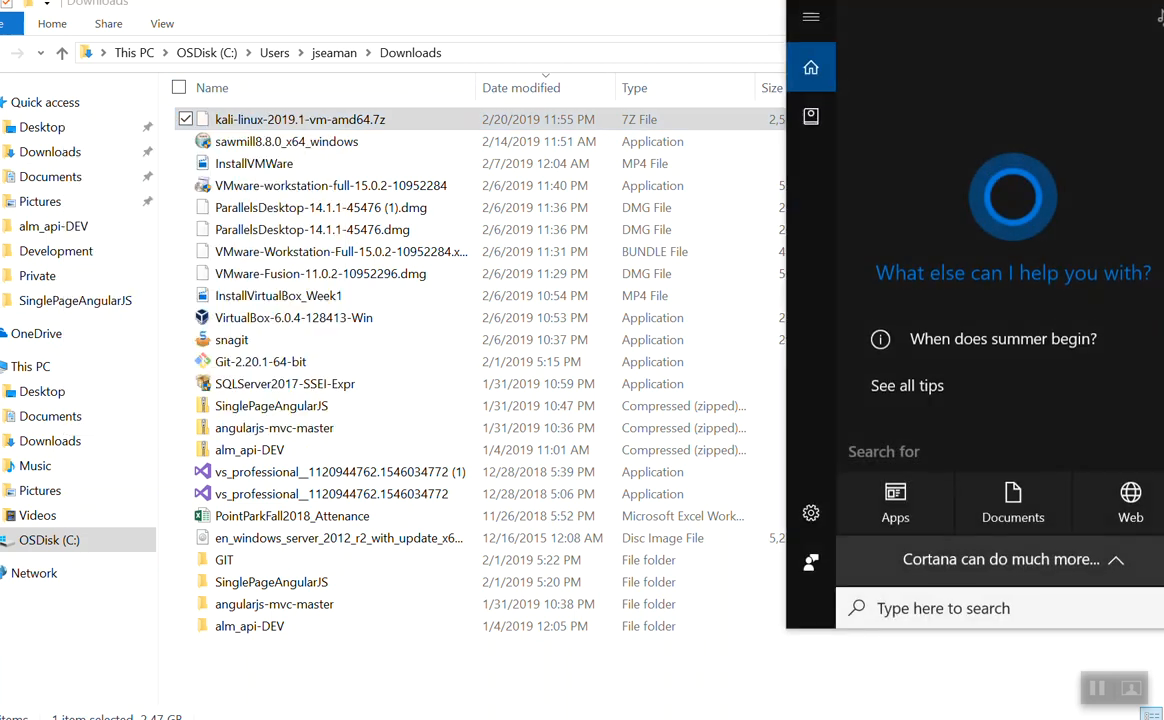
{"action": "type", "text": "7zi"}
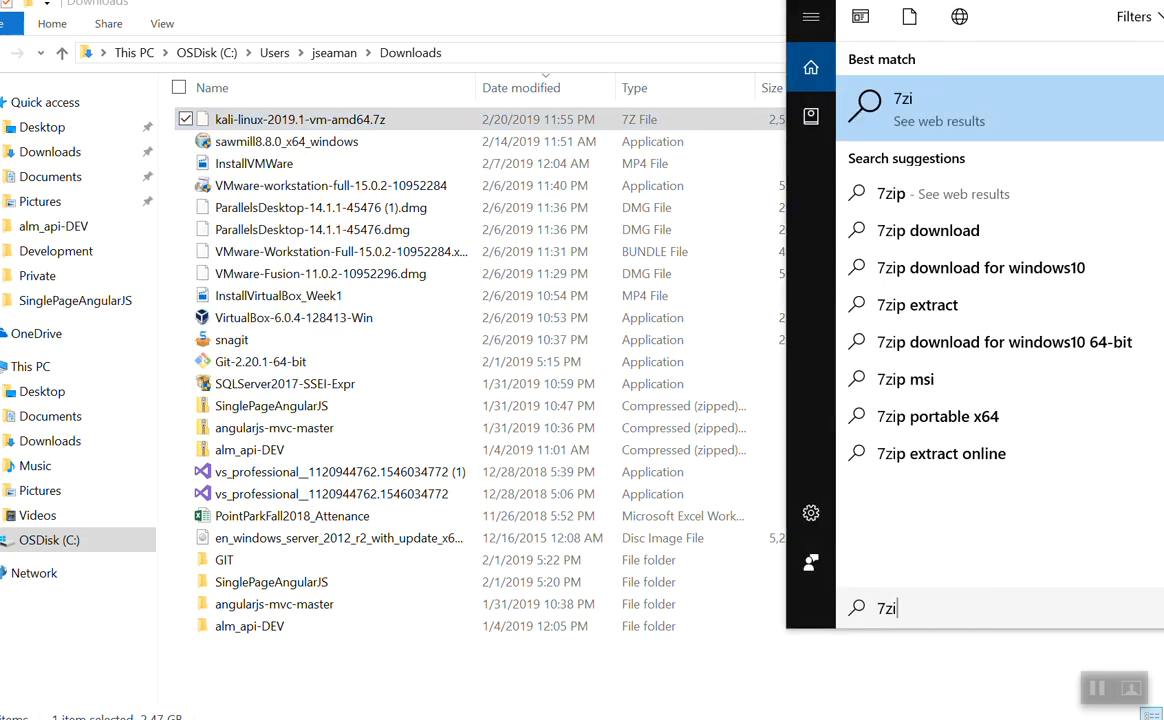
{"action": "type", "text": "p="}
{"action": "key", "text": "BackSpace"}
{"action": "key", "text": "BackSpace"}
{"action": "key", "text": "BackSpace"}
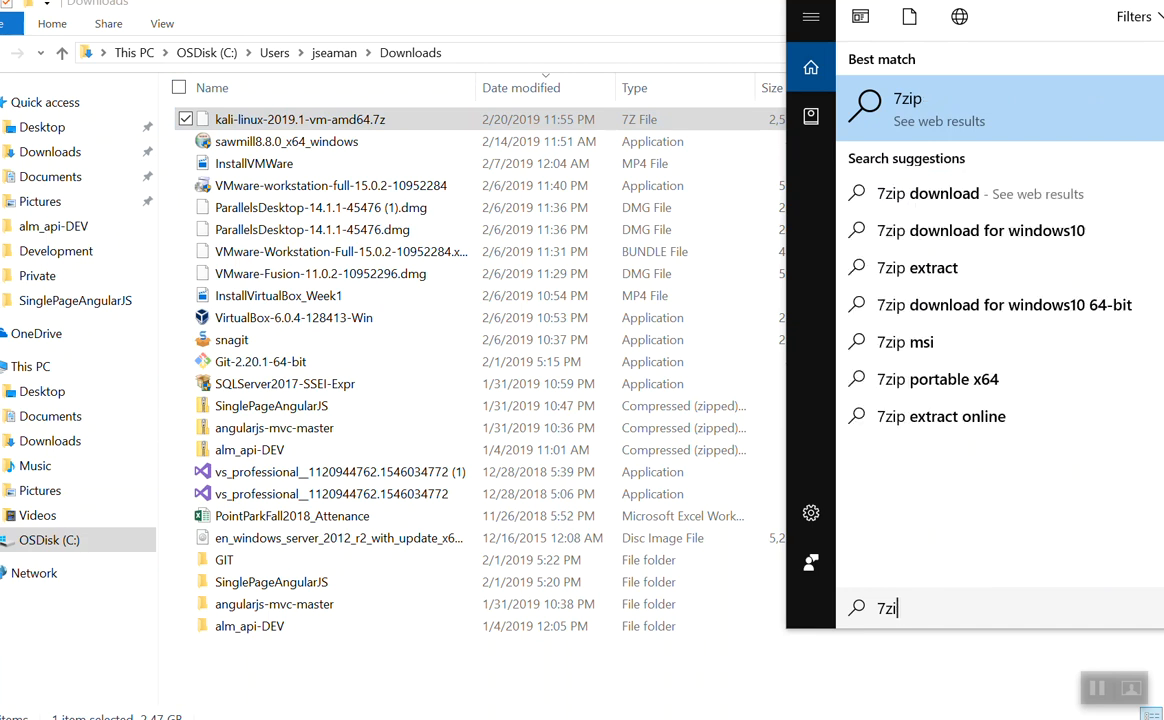
{"action": "key", "text": "BackSpace"}
{"action": "key", "text": "BackSpace"}
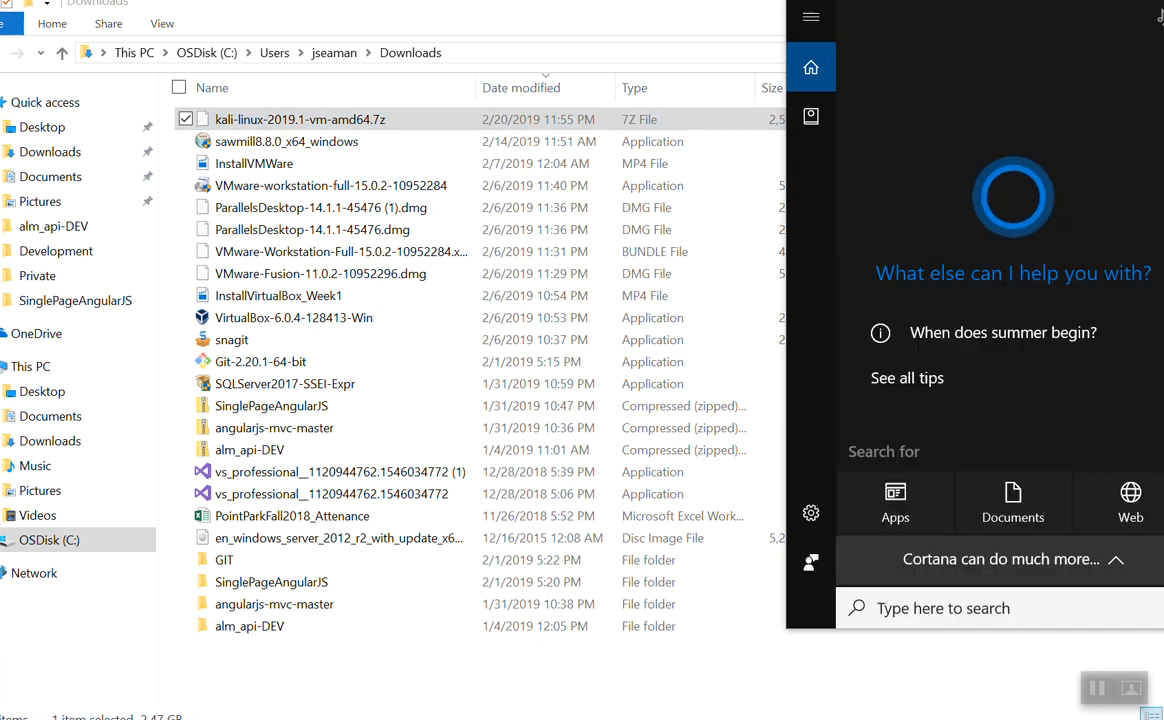
{"action": "type", "text": "7zip"}
{"action": "key", "text": "BackSpace"}
{"action": "key", "text": "BackSpace"}
{"action": "key", "text": "BackSpace"}
{"action": "key", "text": "BackSpace"}
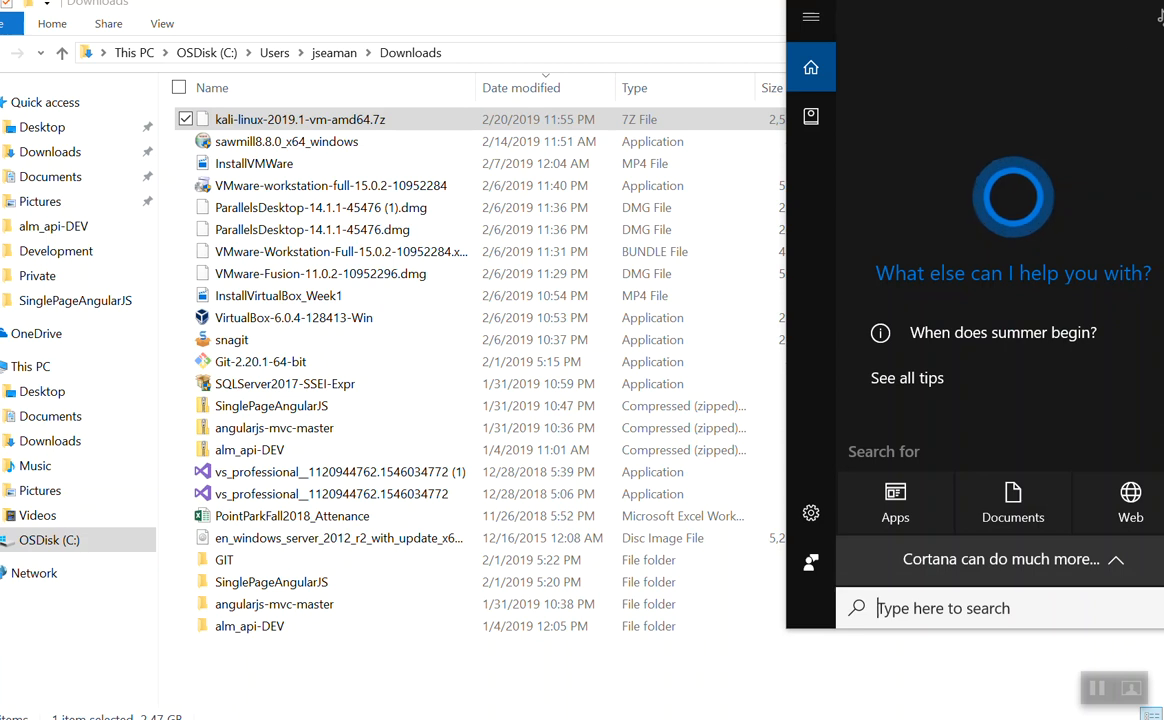
- Select the kali-linux-2019.1-vm-amd64.7z archive in Downloads and switch to VMware Workstation
{"action": "left_click", "coordinate": [340, 142]}
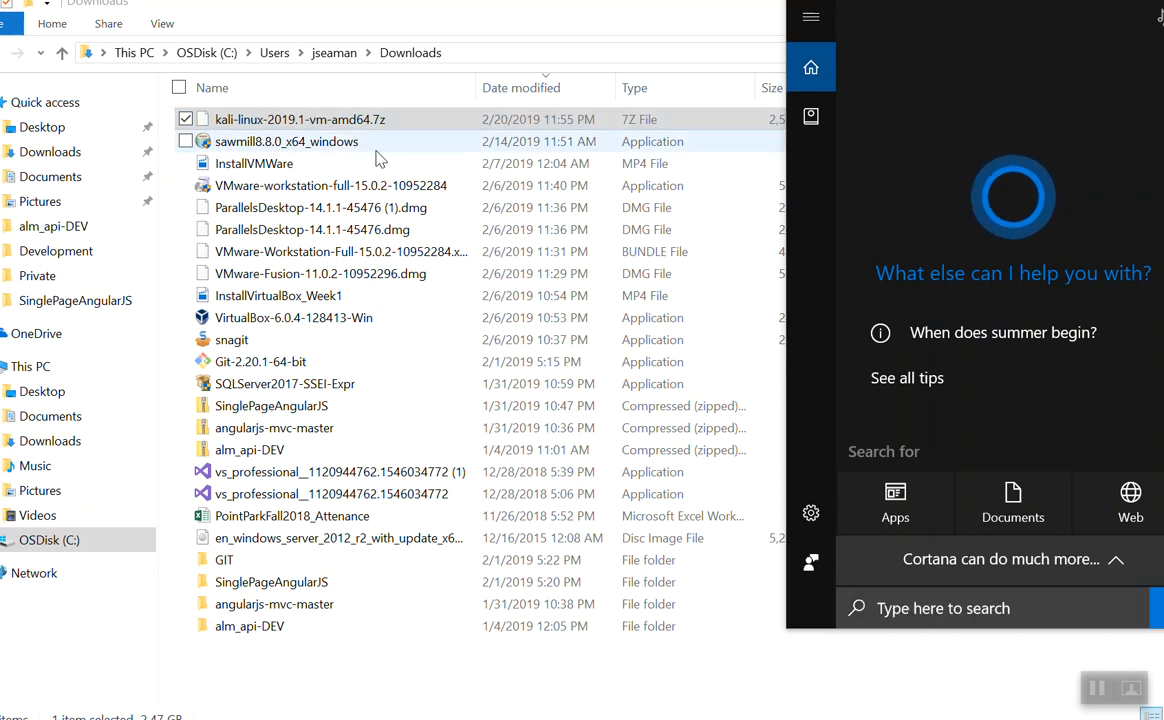
{"action": "left_click", "coordinate": [375, 120]}
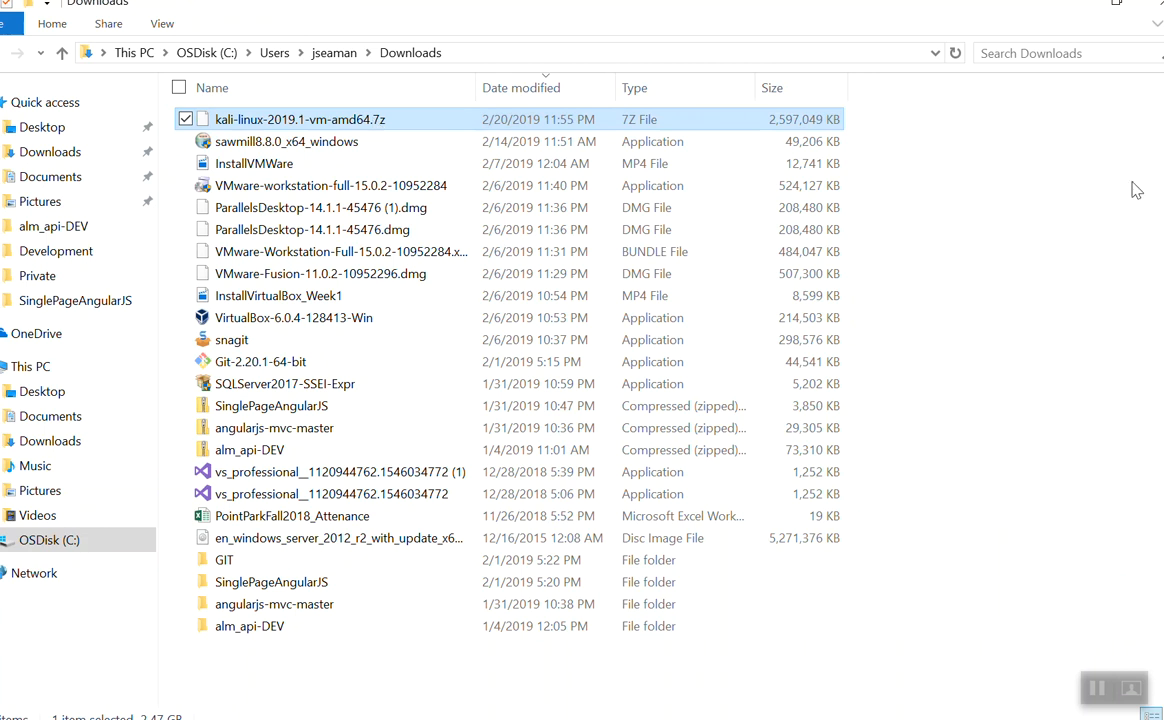
{"action": "key", "text": "super"}
{"action": "type", "text": "vm"}
{"action": "key", "text": "Return"}
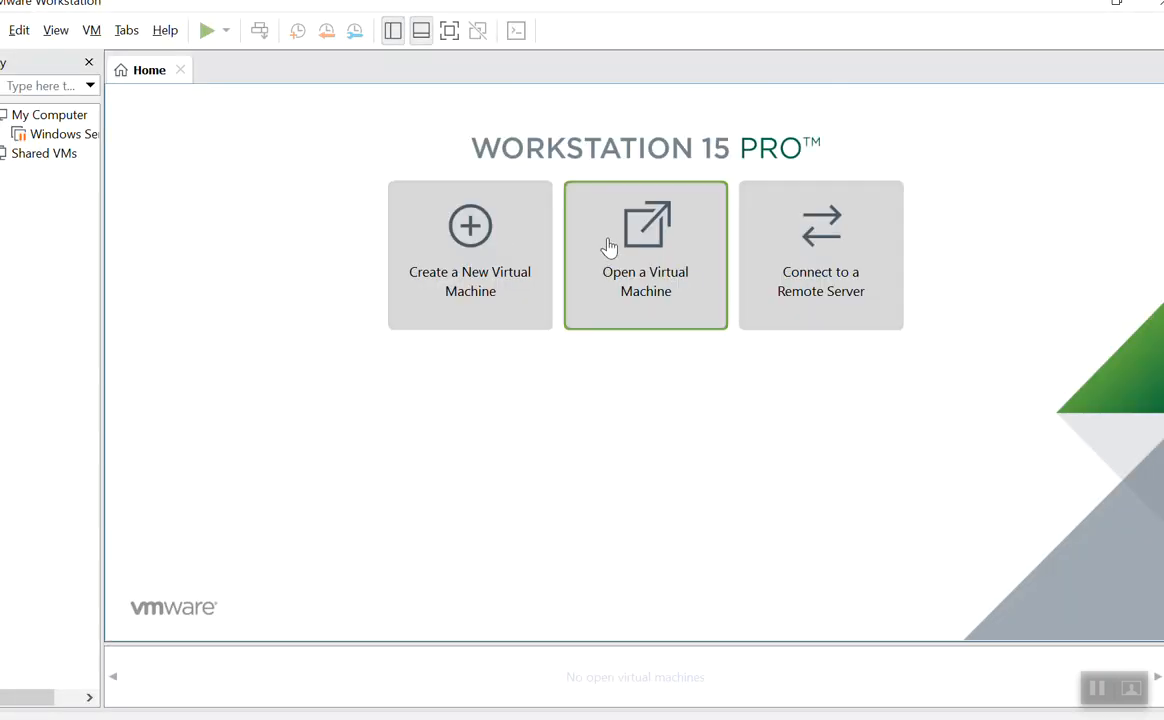
- Try to use kali-linux-2019.1-vm-amd64.7z from Downloads as the installer disc image for a new typical virtual machine, and return to the previous page
{"action": "left_click", "coordinate": [509, 252]}
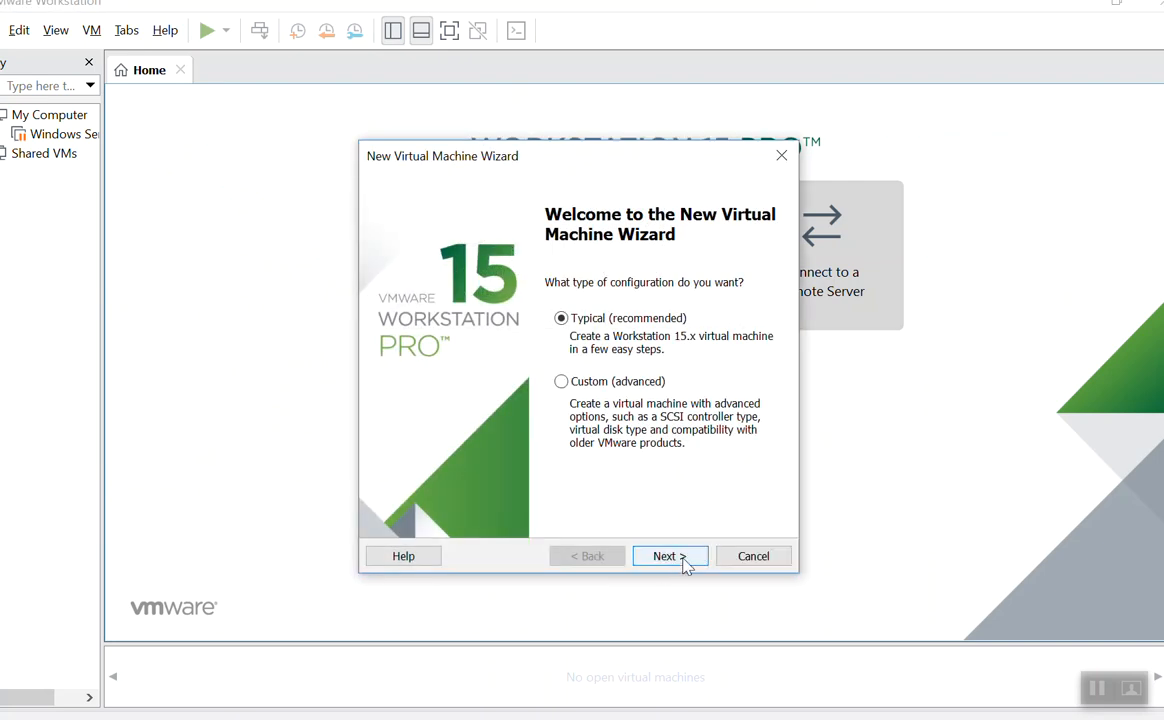
{"action": "left_click", "coordinate": [666, 556]}
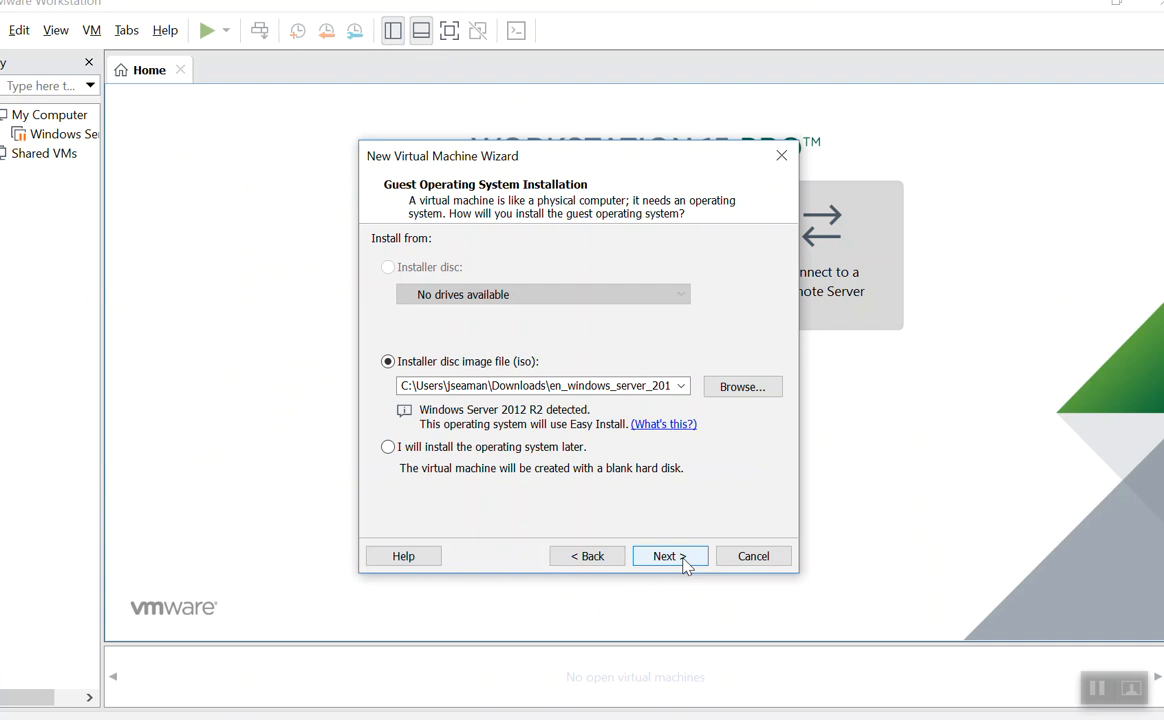
{"action": "left_click", "coordinate": [758, 390]}
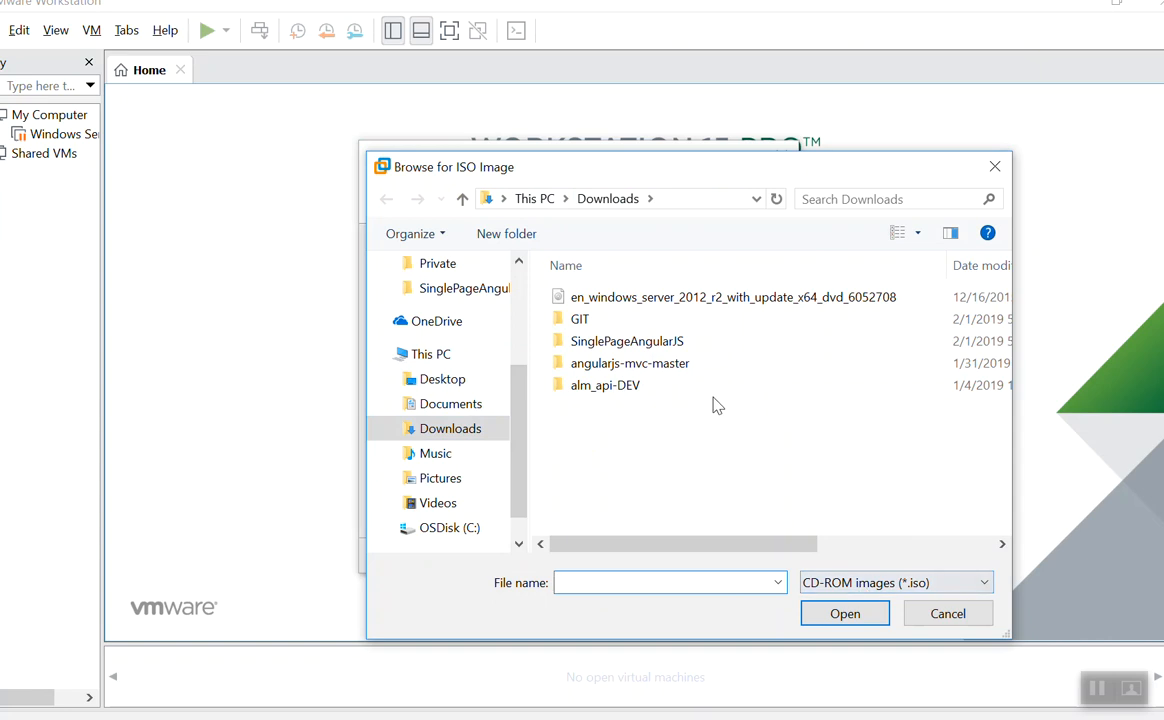
{"action": "left_click", "coordinate": [848, 588]}
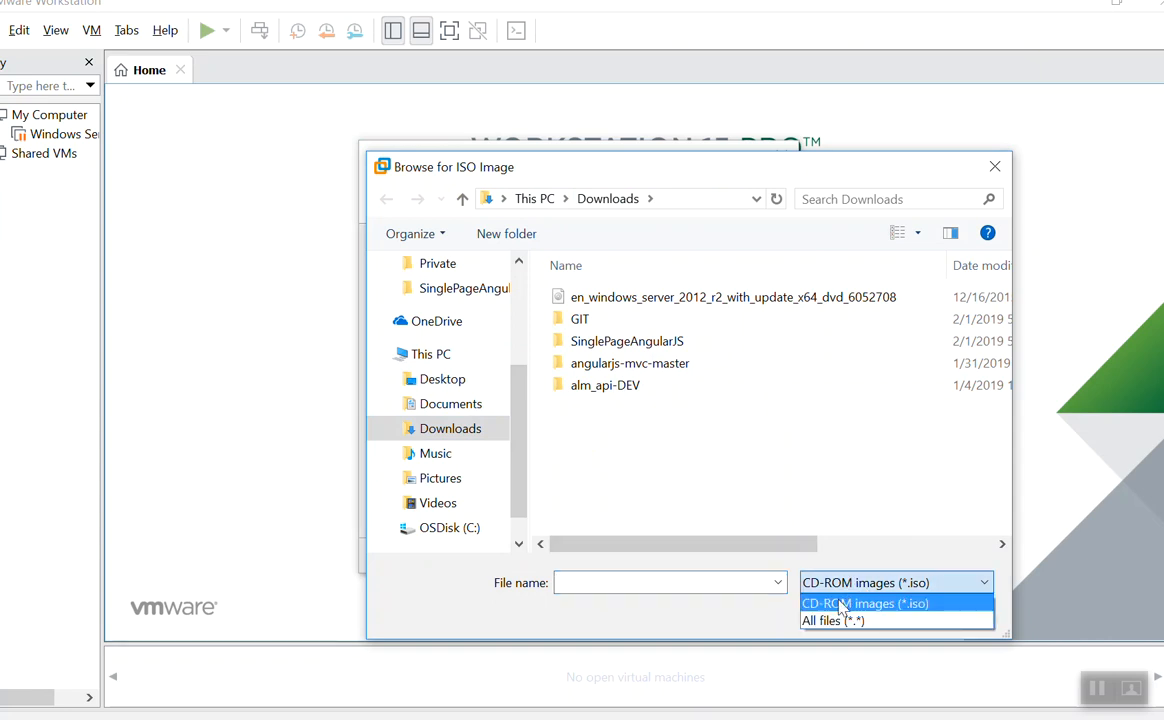
{"action": "left_click", "coordinate": [836, 621]}
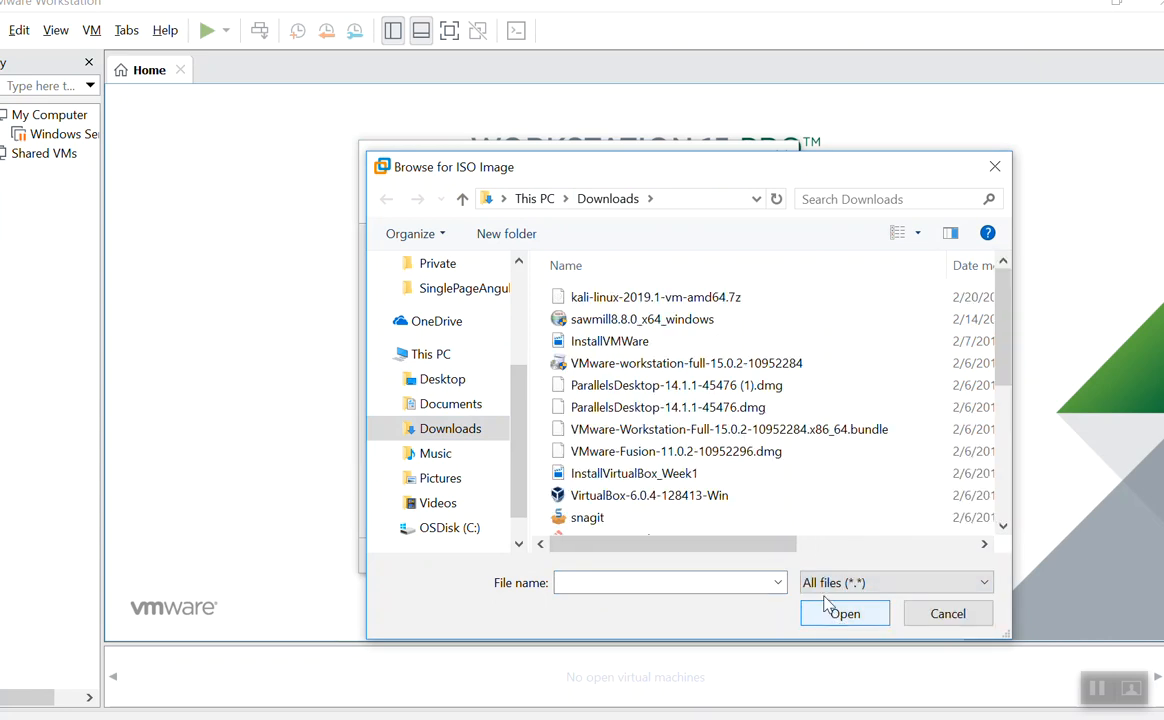
{"action": "left_click", "coordinate": [734, 302]}
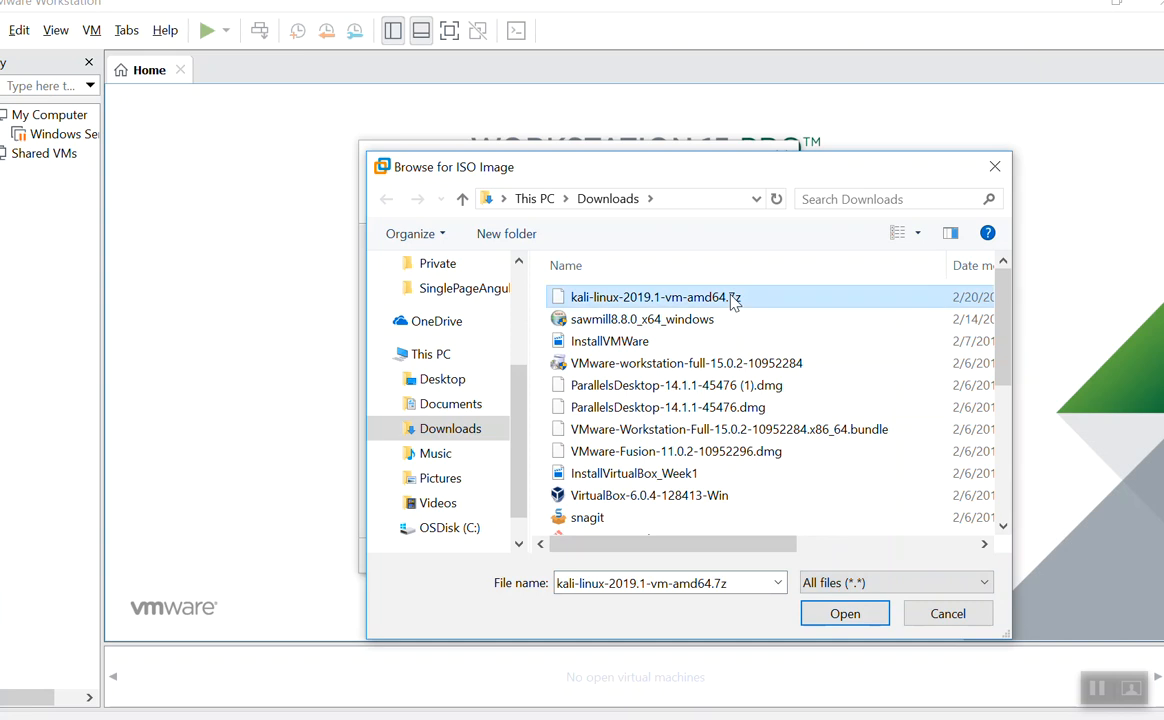
{"action": "double_click", "coordinate": [734, 302]}
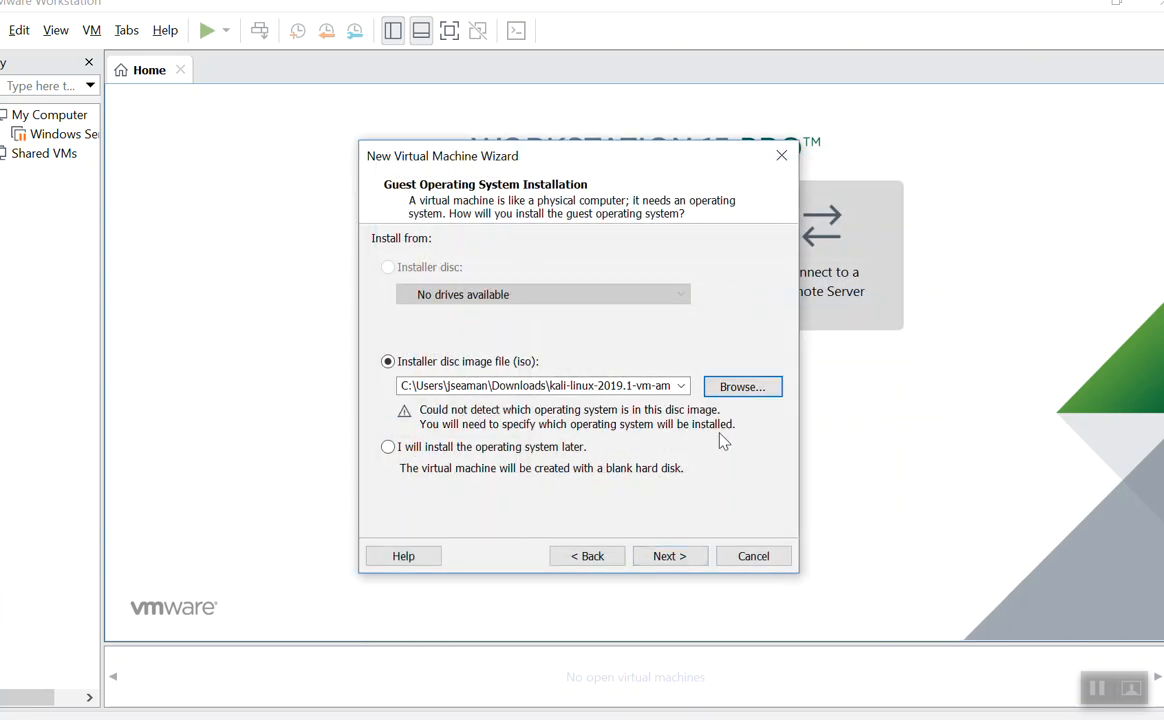
{"action": "left_click", "coordinate": [592, 556]}
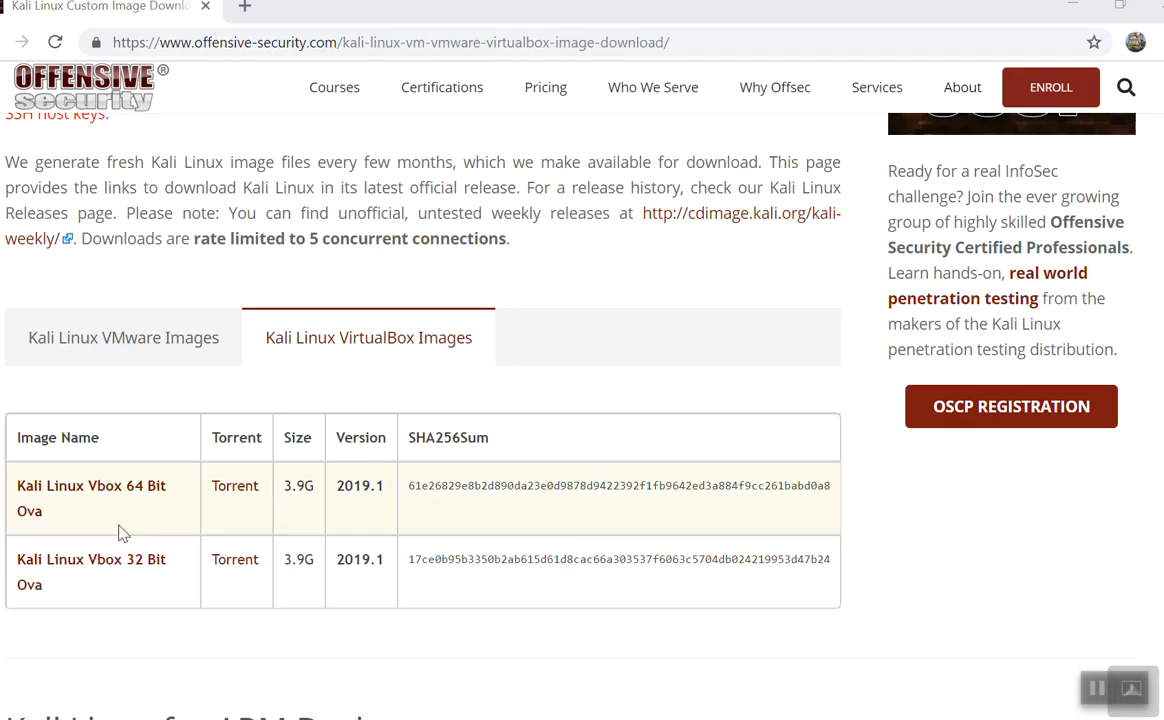
- Download the Kali Linux Vbox 64 Bit Ova image in the browser, show it in its folder and open kali-linux-2019.1-vbox-amd64
{"action": "left_click", "coordinate": [150, 498]}
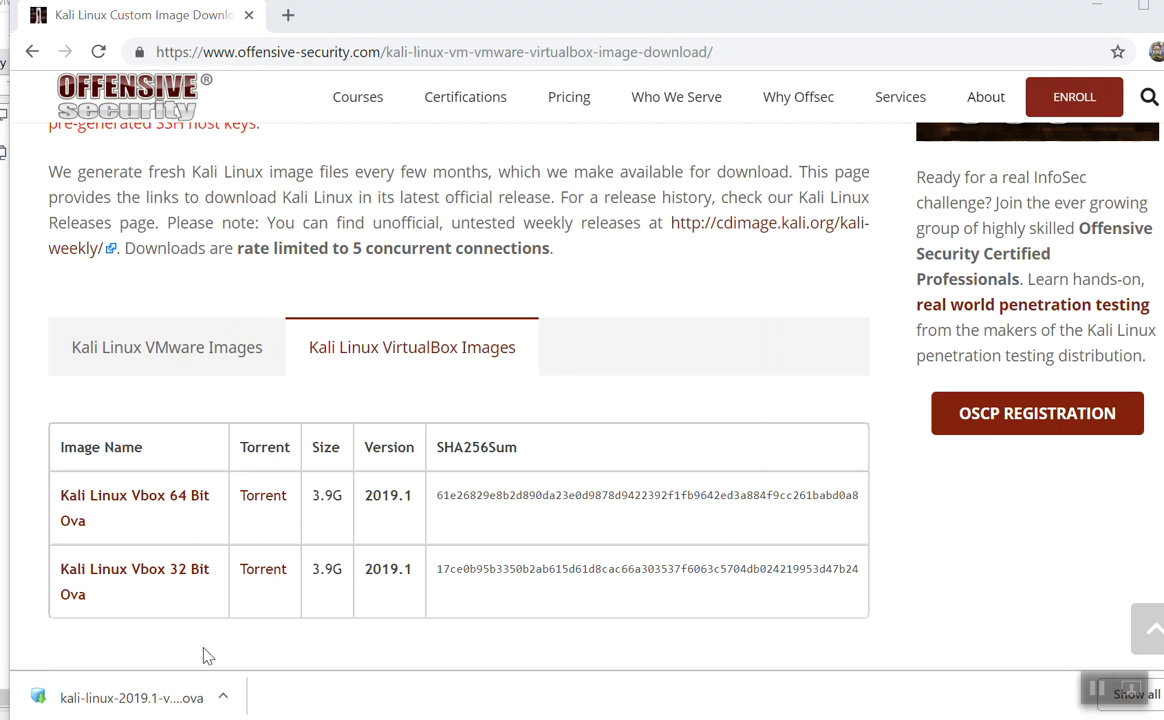
{"action": "left_click", "coordinate": [224, 697]}
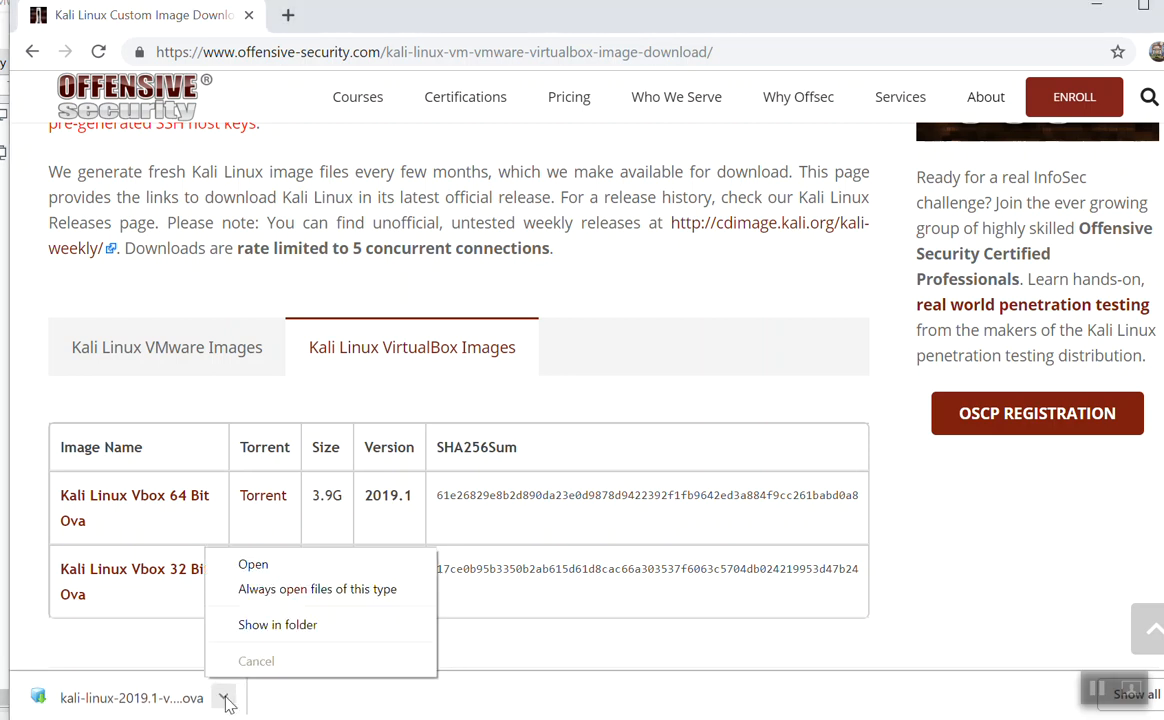
{"action": "left_click", "coordinate": [314, 630]}
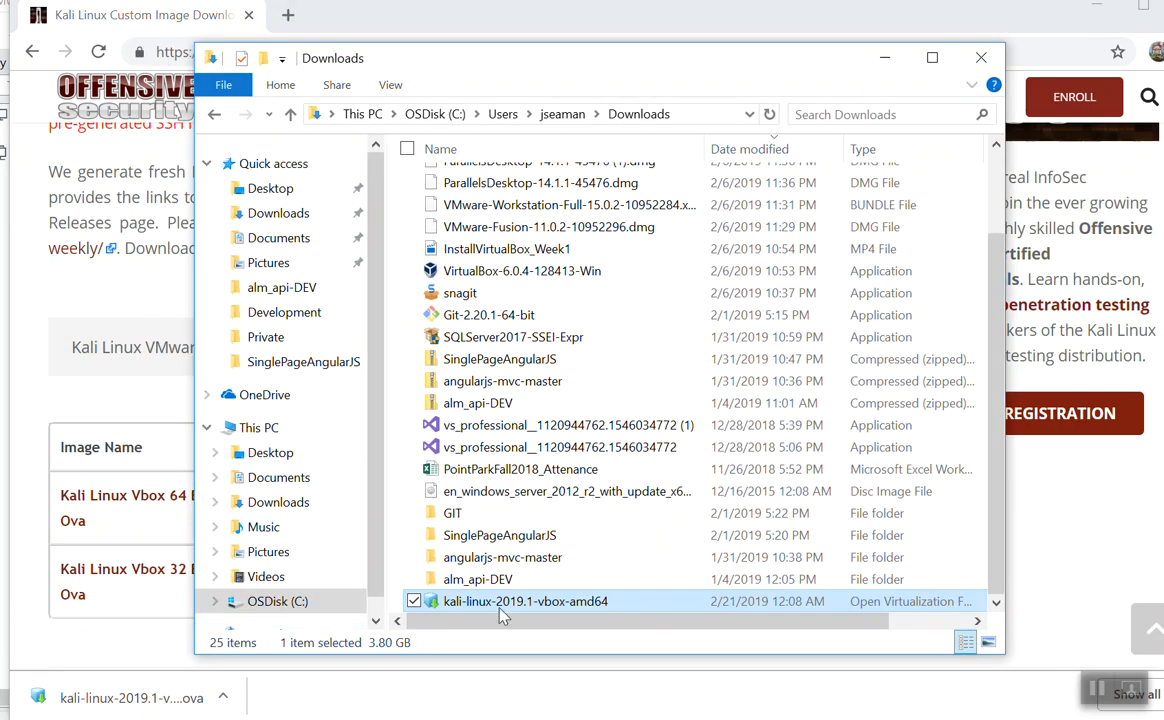
{"action": "double_click", "coordinate": [540, 605]}
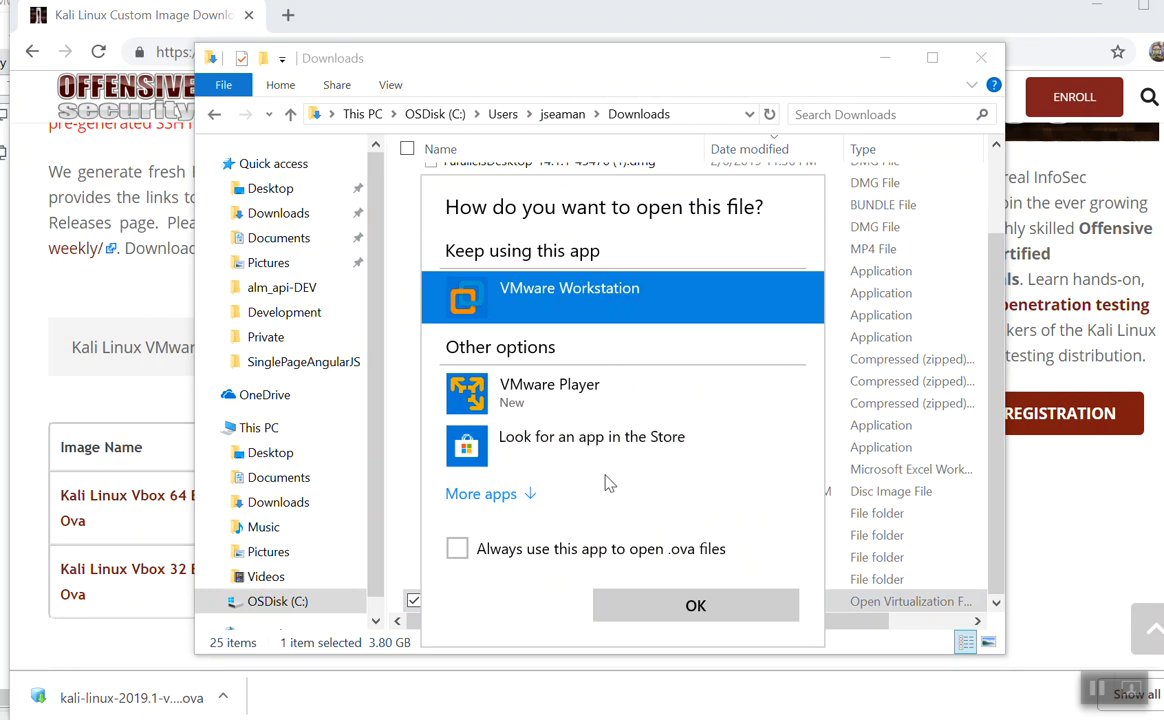
- Look for another program to open the .ova file, browsing Program Files for folders starting with V
{"action": "left_click", "coordinate": [527, 495]}
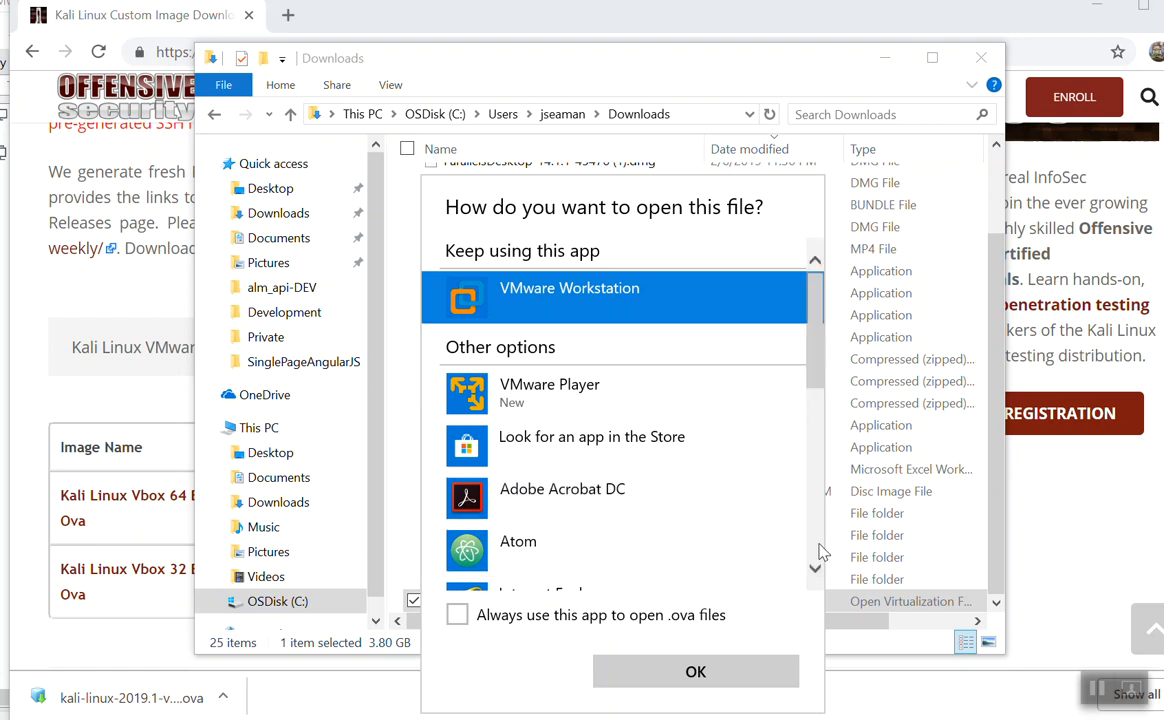
{"action": "scroll", "coordinate": [819, 552], "scroll_direction": "down", "scroll_amount": 5}
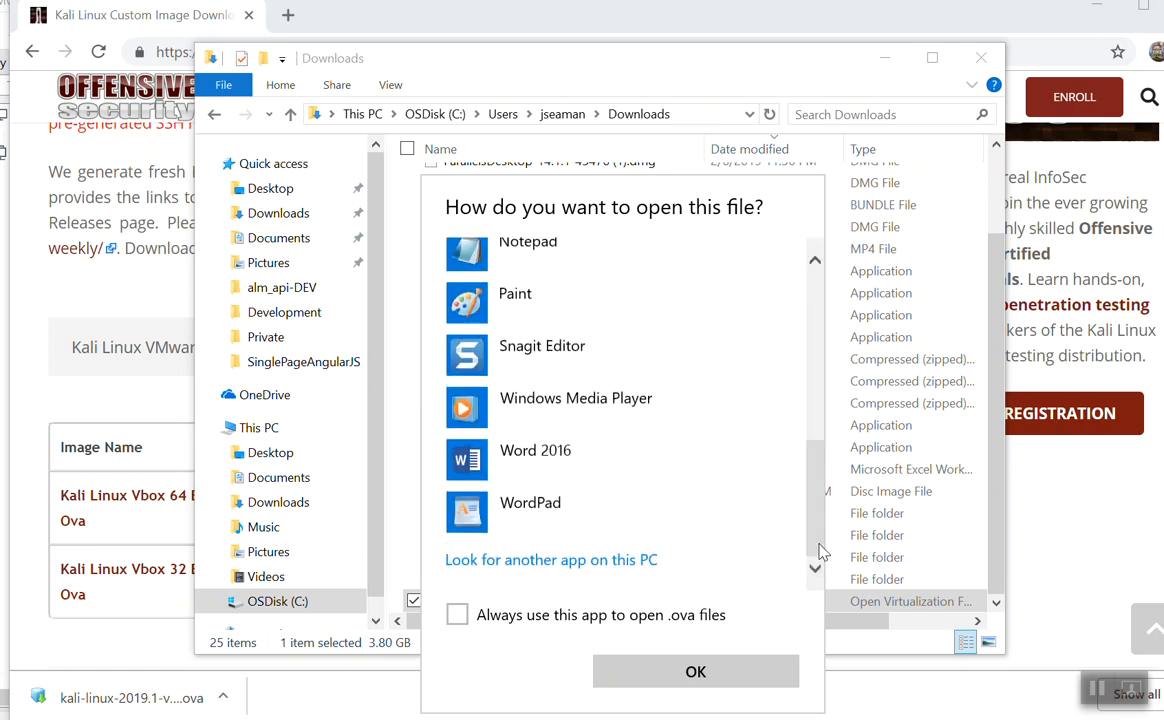
{"action": "left_click", "coordinate": [580, 560]}
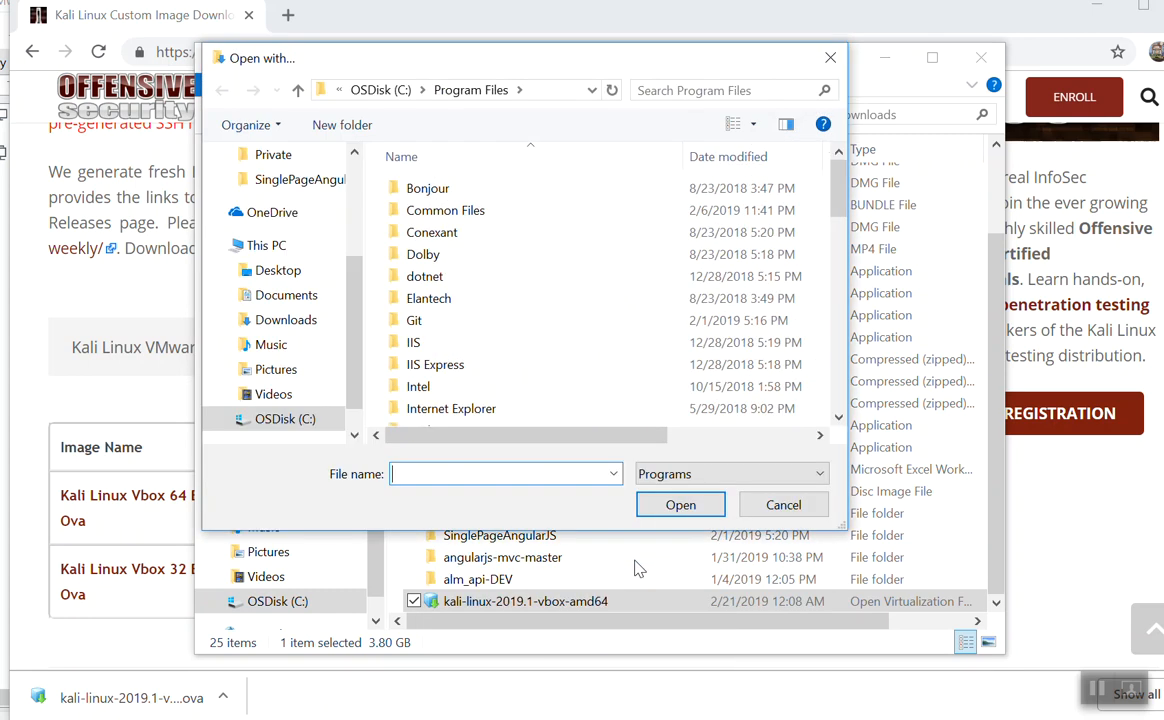
{"action": "left_click", "coordinate": [510, 280]}
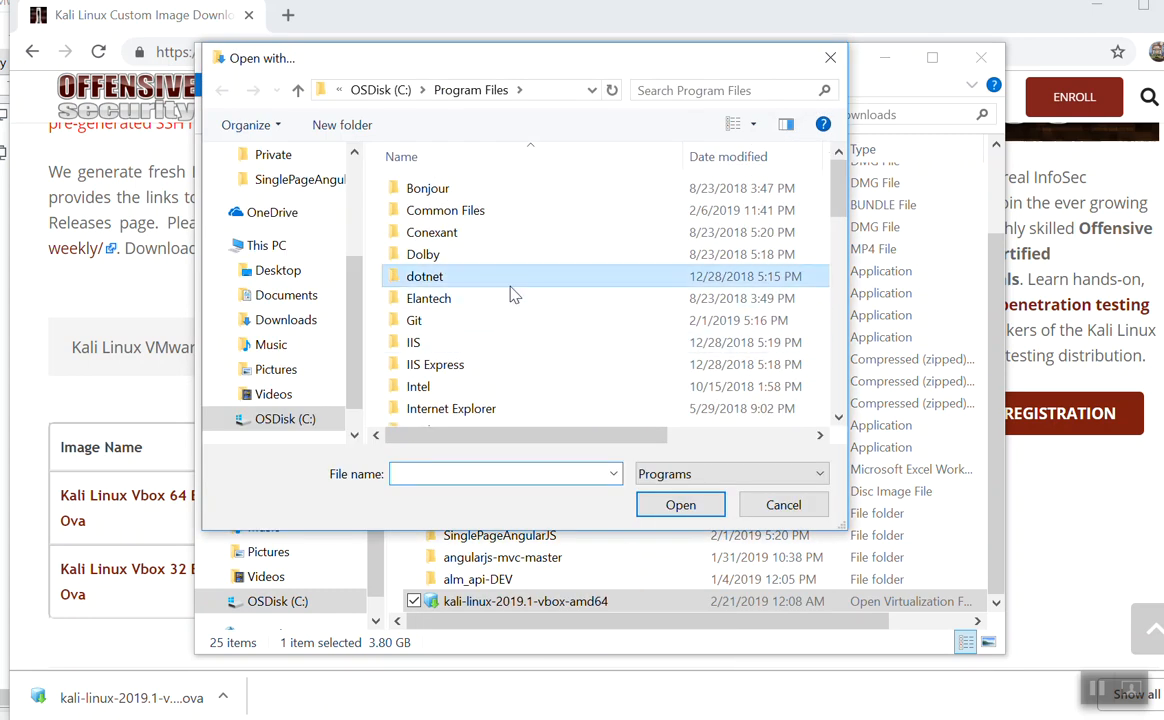
{"action": "key", "text": "v"}
{"action": "key", "text": "v"}
{"action": "key", "text": "v"}
{"action": "key", "text": "v"}
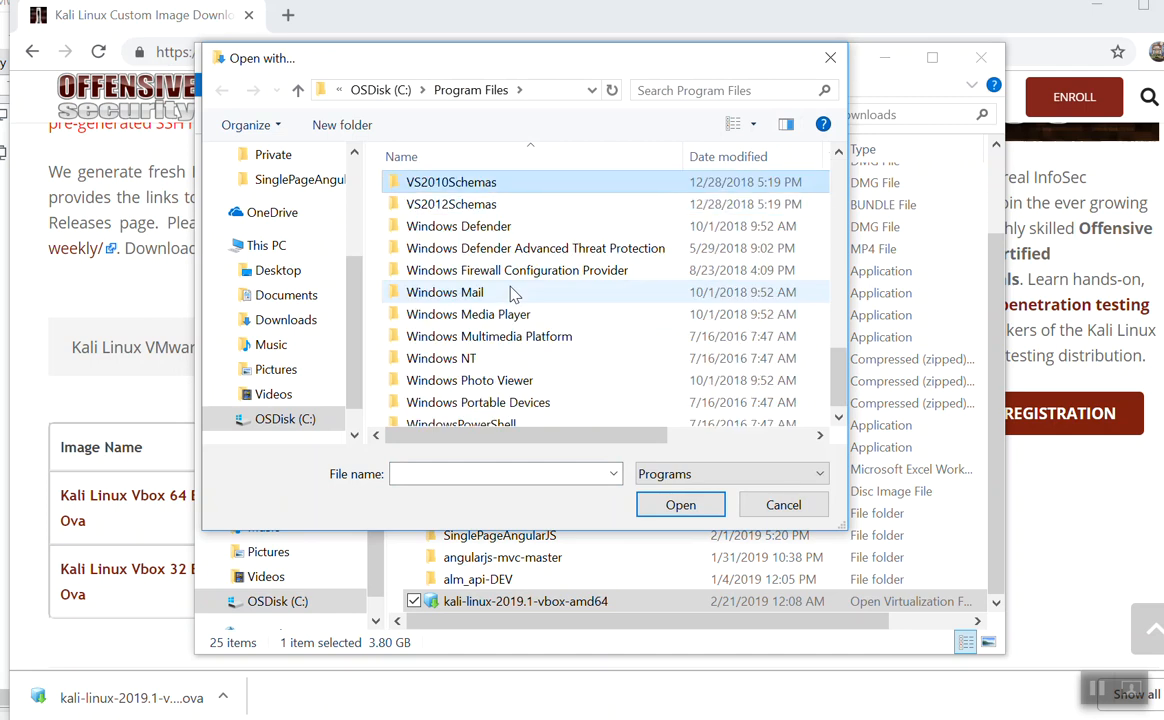
{"action": "right_click", "coordinate": [673, 162]}
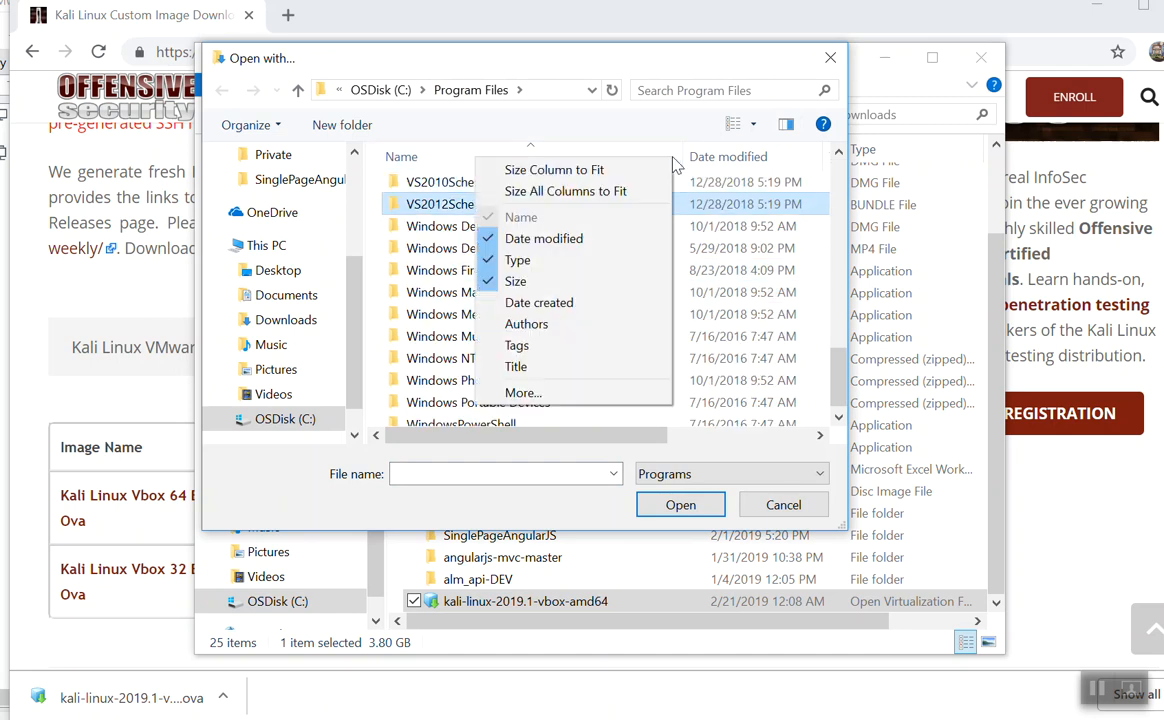
- Search Program Files for virtual box and dismiss the program chooser
{"action": "left_click", "coordinate": [696, 90]}
{"action": "type", "text": "vi"}
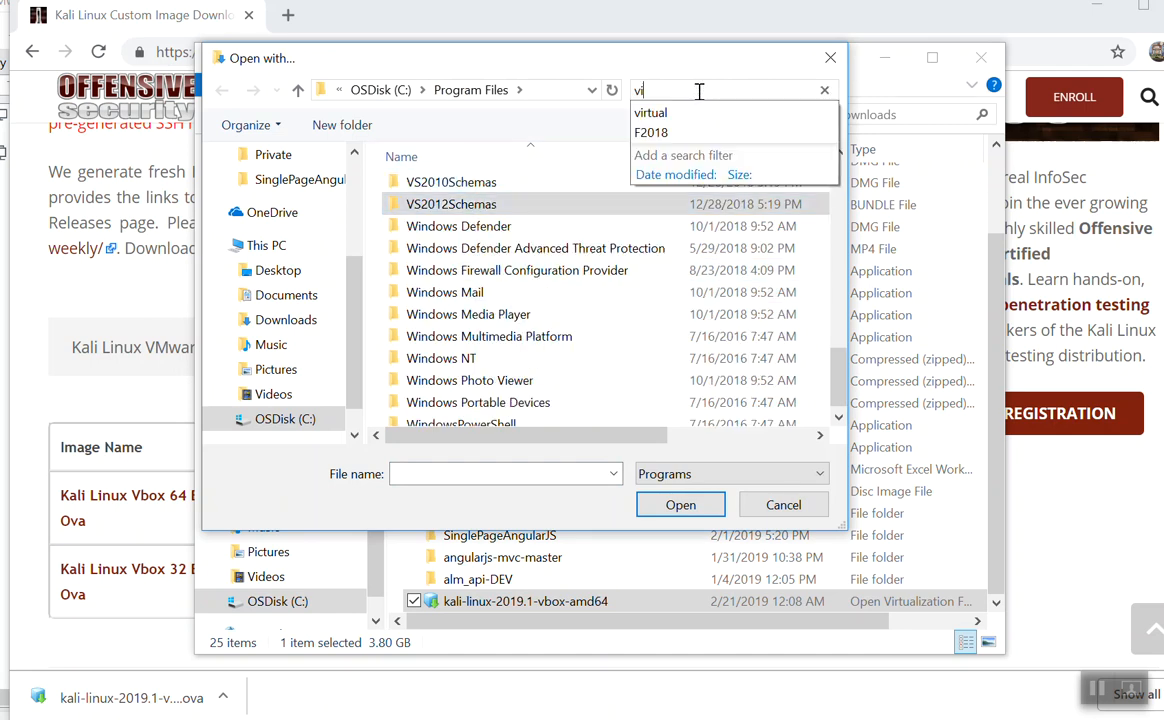
{"action": "type", "text": "rtual box"}
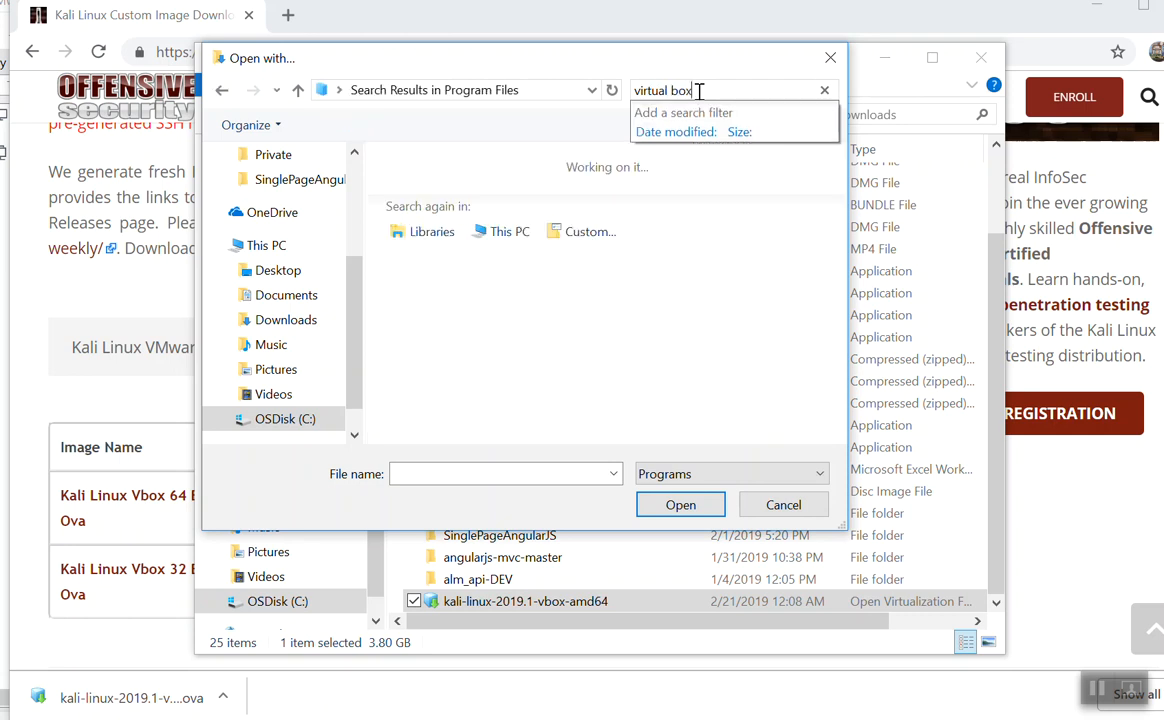
{"action": "left_click", "coordinate": [831, 58]}
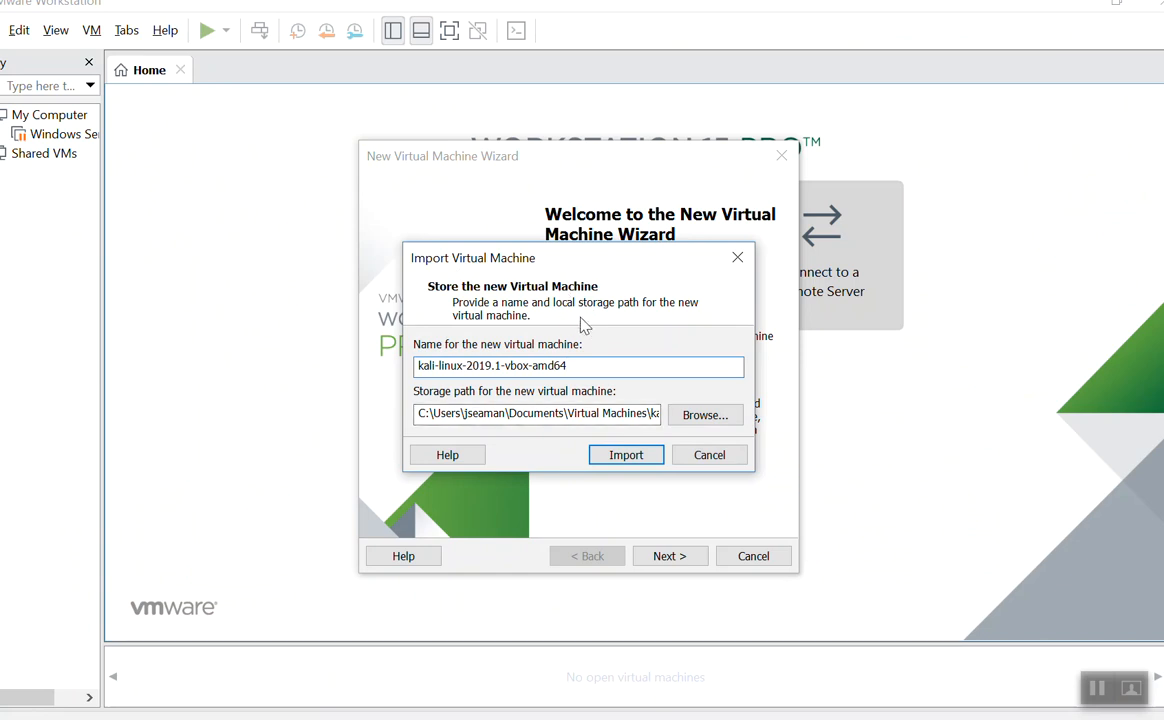
- Import kali-linux-2019.1-vbox-amd64 into VMware Workstation, retrying with relaxed OVF compliance checks, and cancel the New Virtual Machine Wizard
{"action": "left_click", "coordinate": [630, 462]}
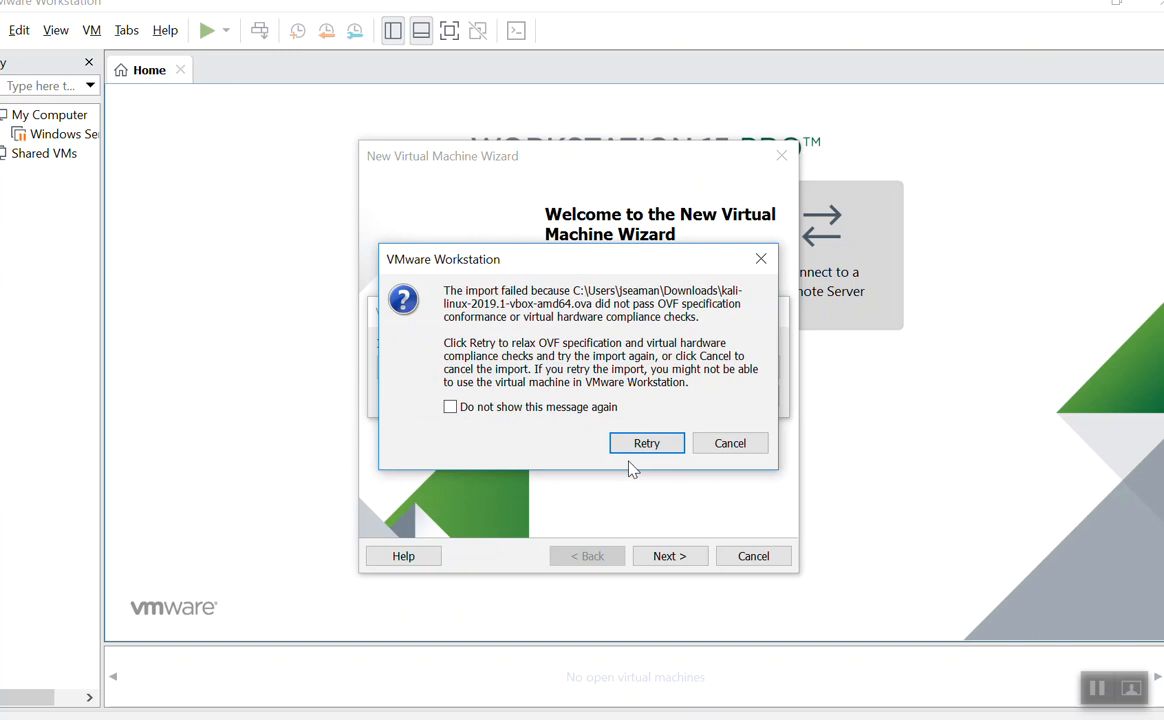
{"action": "left_click", "coordinate": [653, 443]}
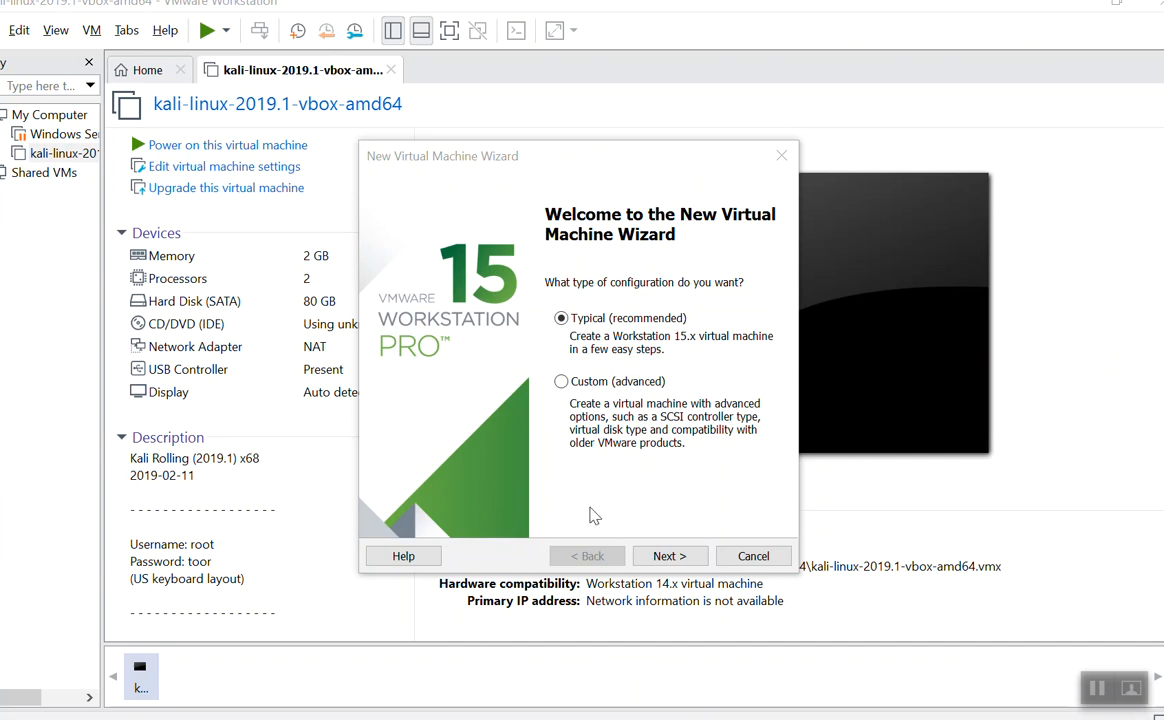
{"action": "left_click", "coordinate": [742, 552]}
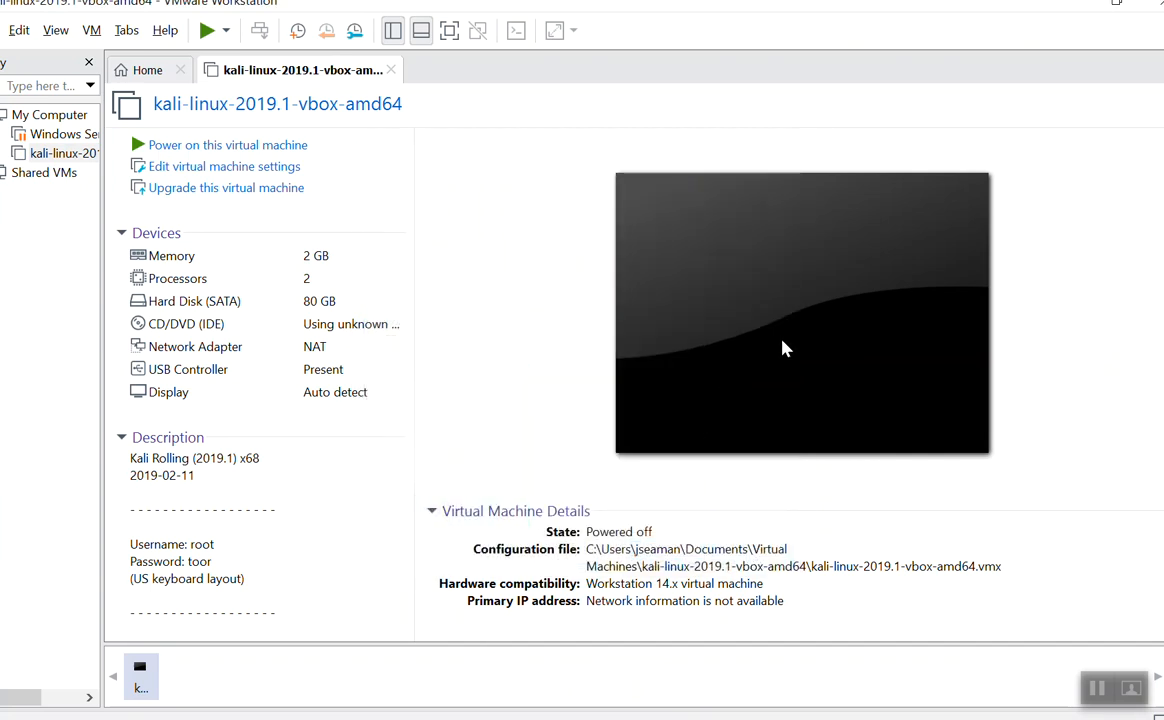
- Power on the kali-linux-2019.1-vbox-amd64 virtual machine and decline connecting device ide1:0 at every power-on
{"action": "left_click", "coordinate": [143, 145]}
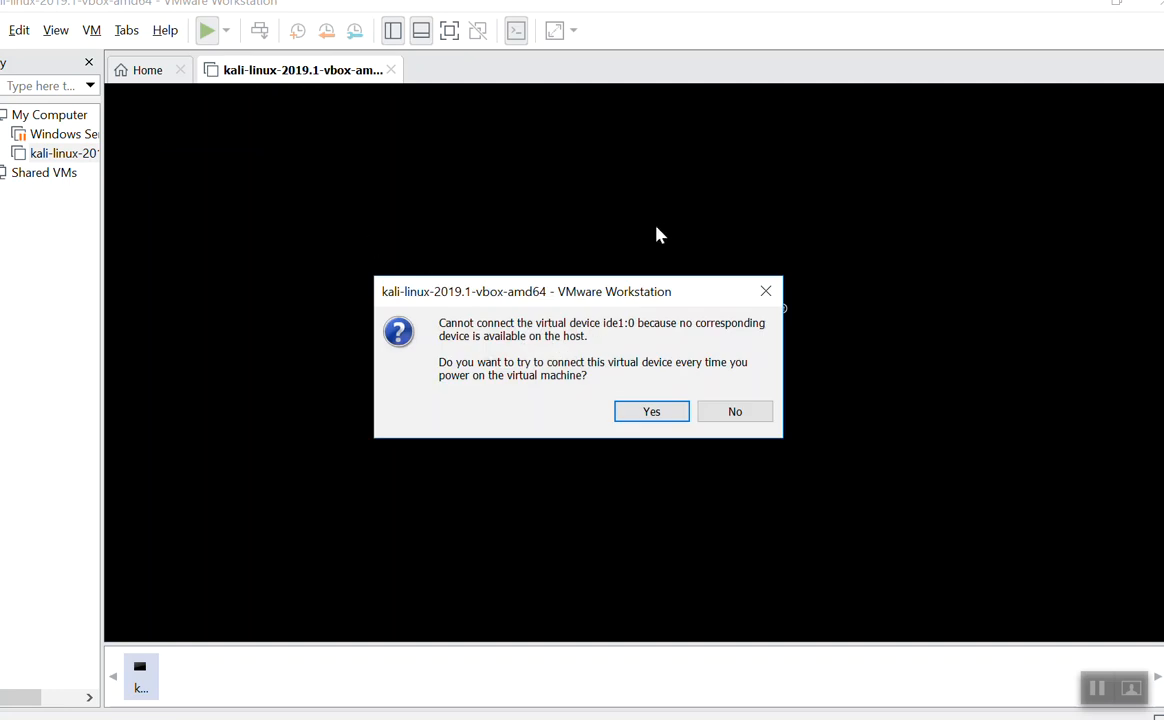
{"action": "left_click", "coordinate": [735, 417]}
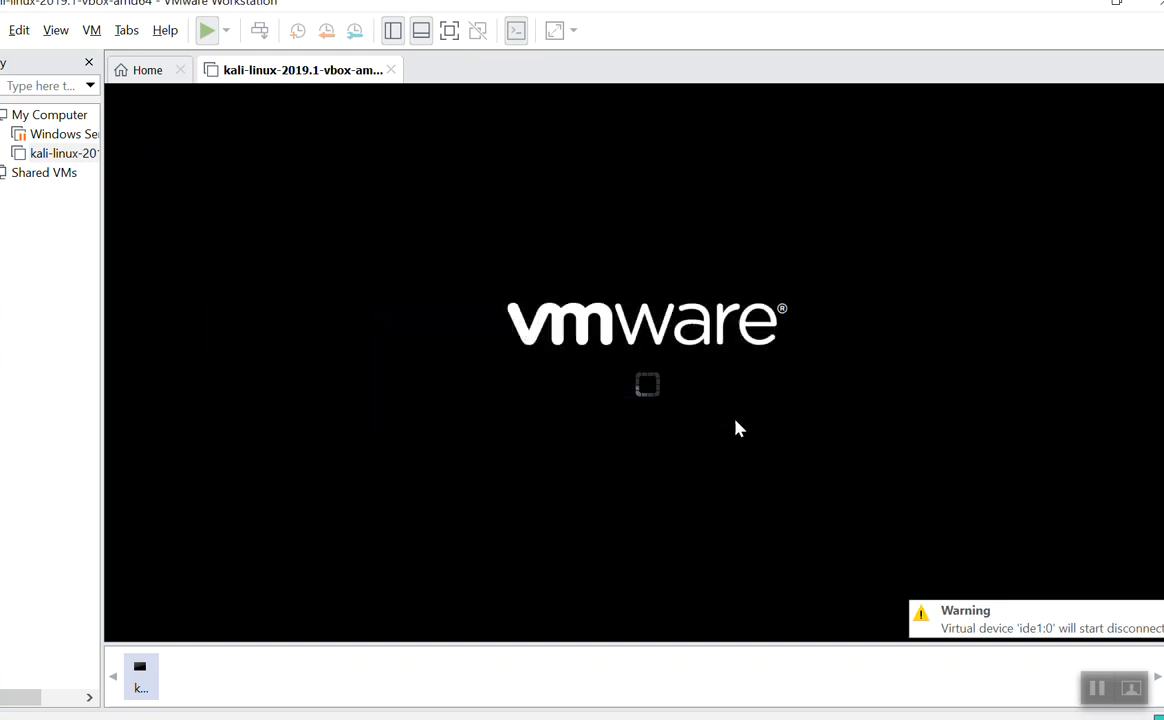
{"action": "left_click", "coordinate": [42, 313]}
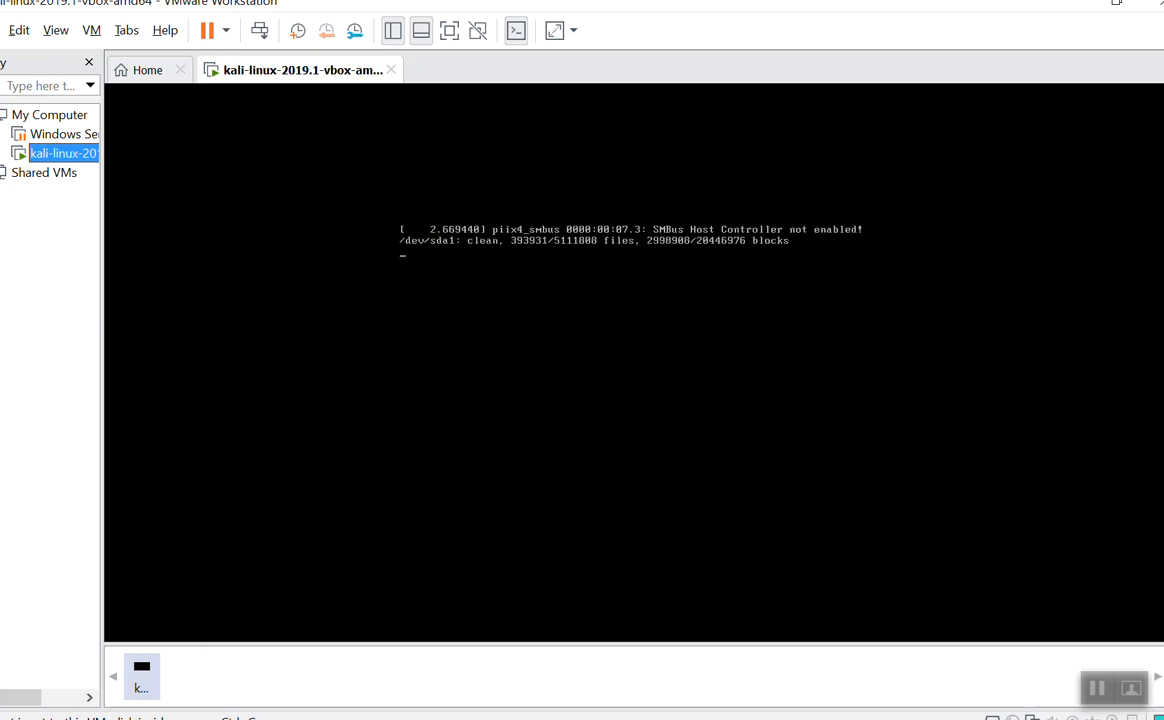
- Maximize the VMware Workstation window, stretch the Kali desktop to fill the view, and show all of its applications
{"action": "left_click_drag", "start_coordinate": [636, 4], "coordinate": [660, 32]}
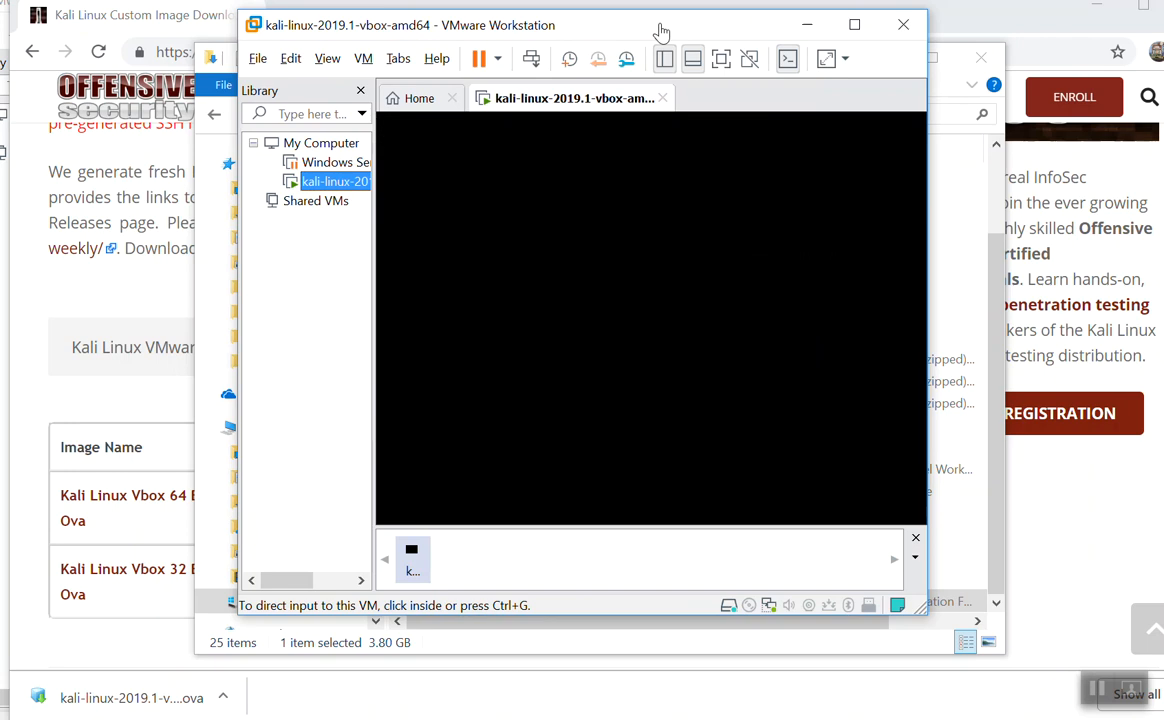
{"action": "left_click", "coordinate": [854, 24]}
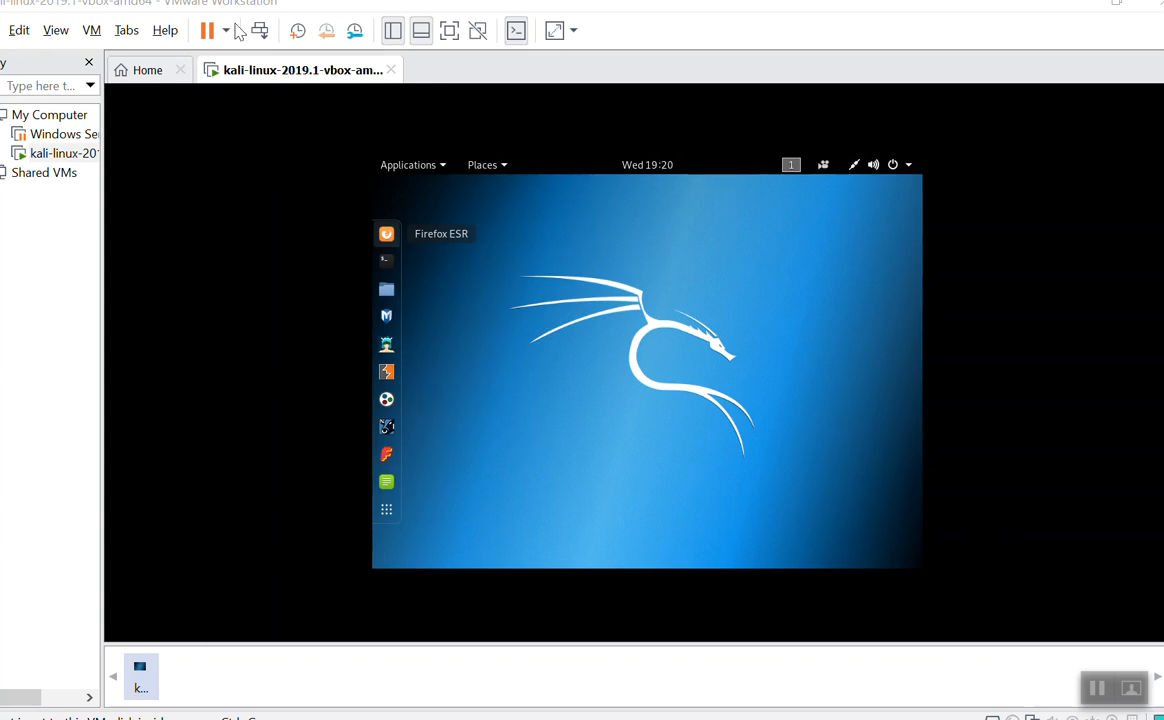
{"action": "left_click", "coordinate": [555, 33]}
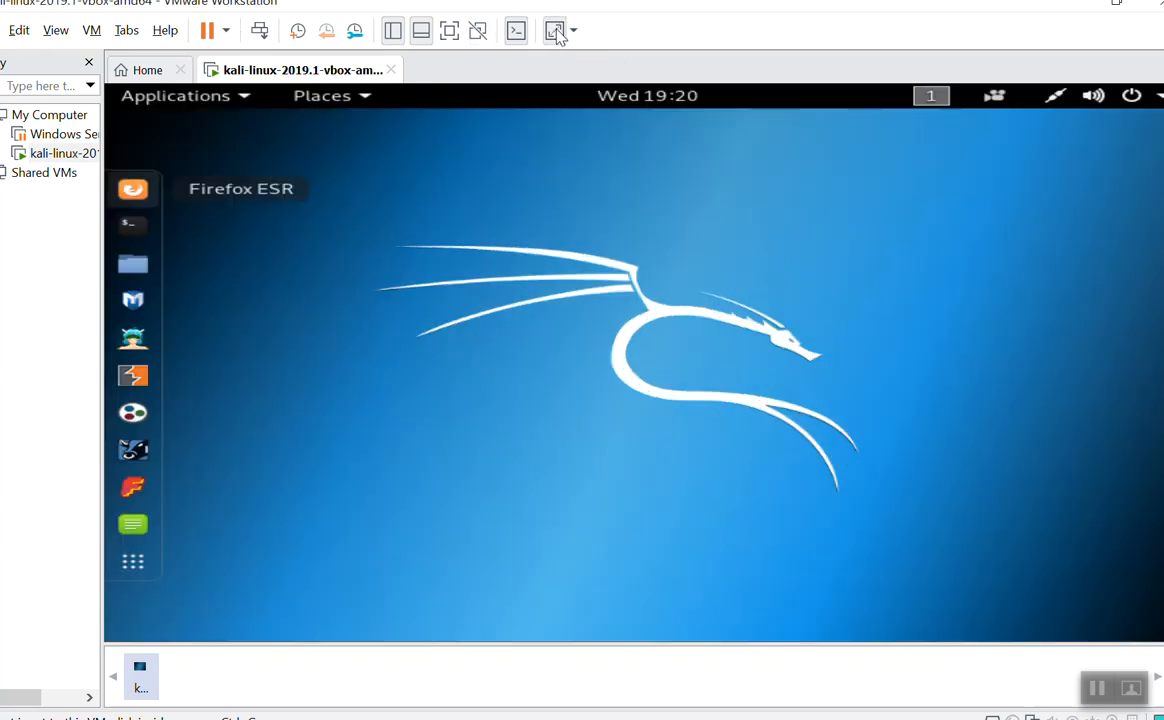
{"action": "left_click", "coordinate": [133, 563]}
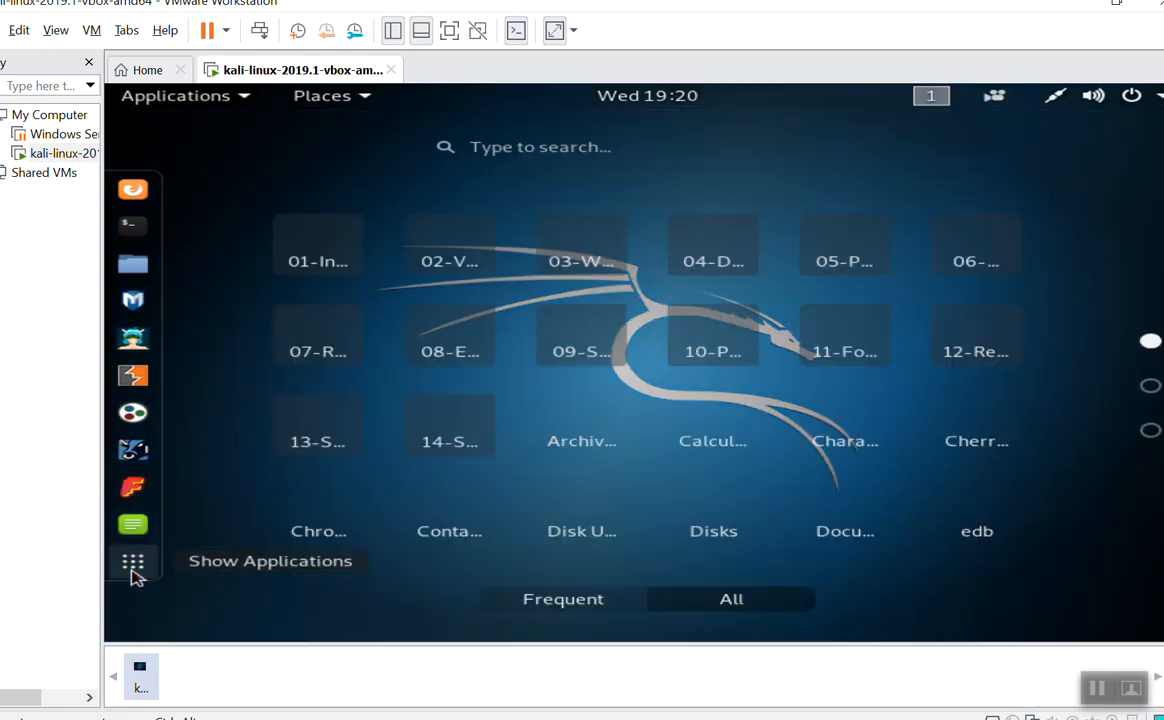